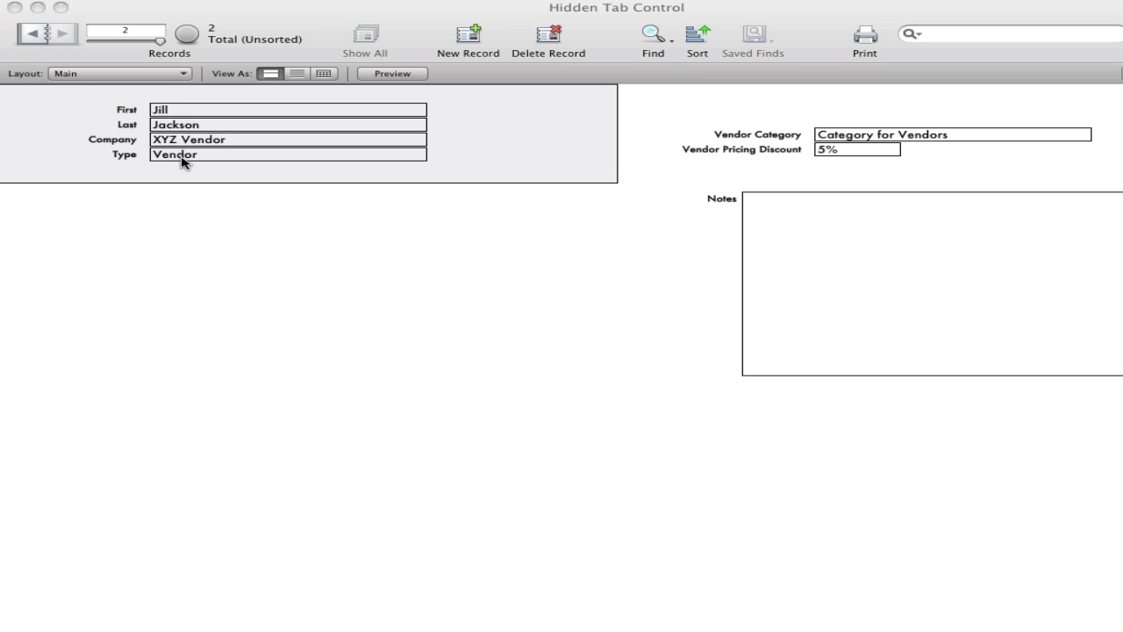
Go back to the first contact record and open the Main layout in Layout mode
{"action": "left_click", "coordinate": [31, 35]}
{"action": "left_click", "coordinate": [31, 35]}
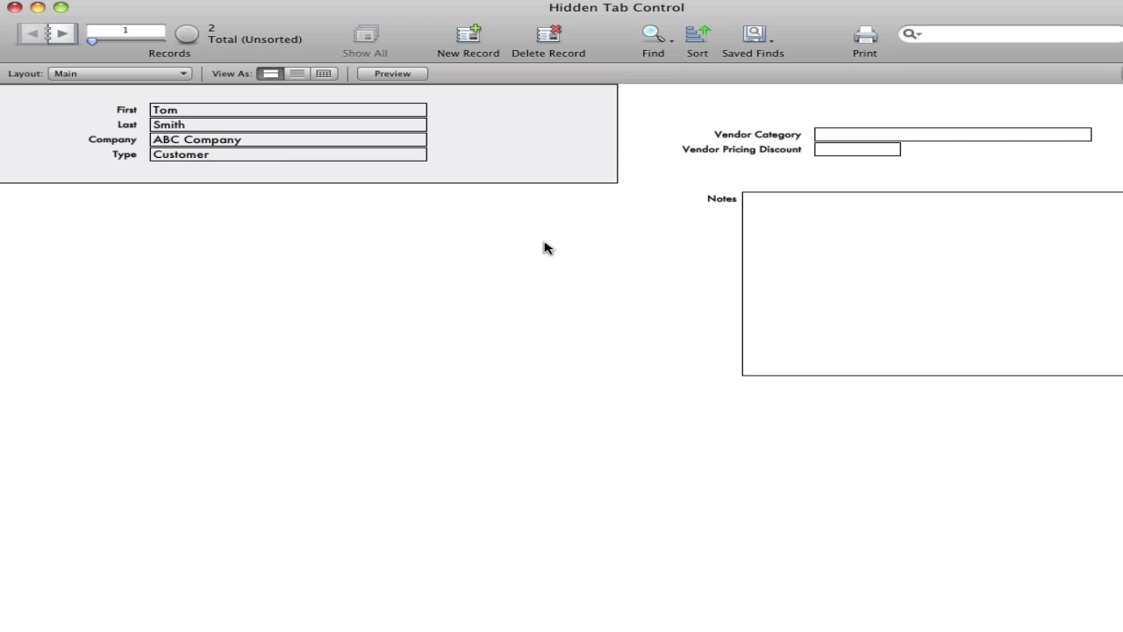
{"action": "key", "text": "super+l"}
{"action": "left_click_drag", "start_coordinate": [493, 182], "coordinate": [1116, 405]}
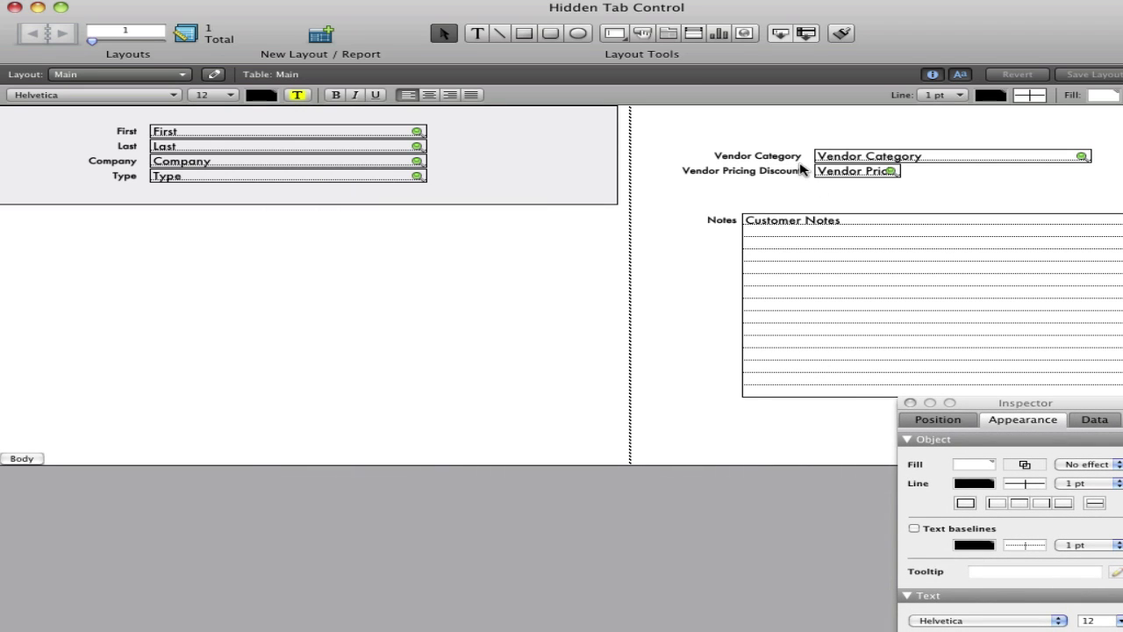
{"action": "left_click_drag", "start_coordinate": [872, 173], "coordinate": [635, 132]}
{"action": "left_click", "coordinate": [698, 335]}
{"action": "left_click", "coordinate": [718, 220]}
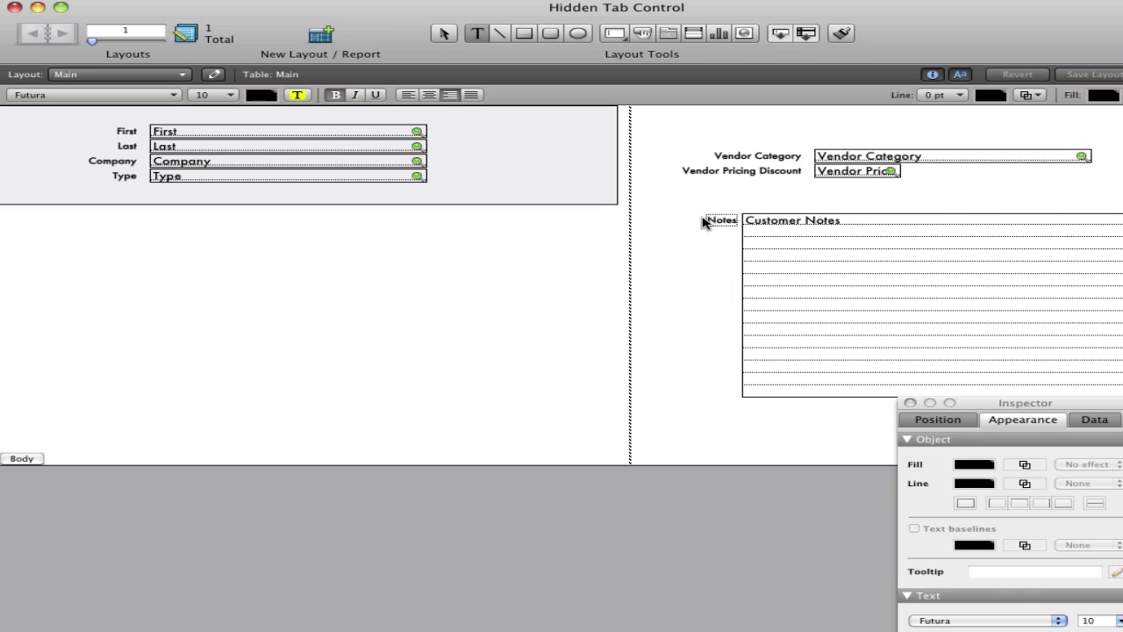
{"action": "left_click", "coordinate": [1011, 176]}
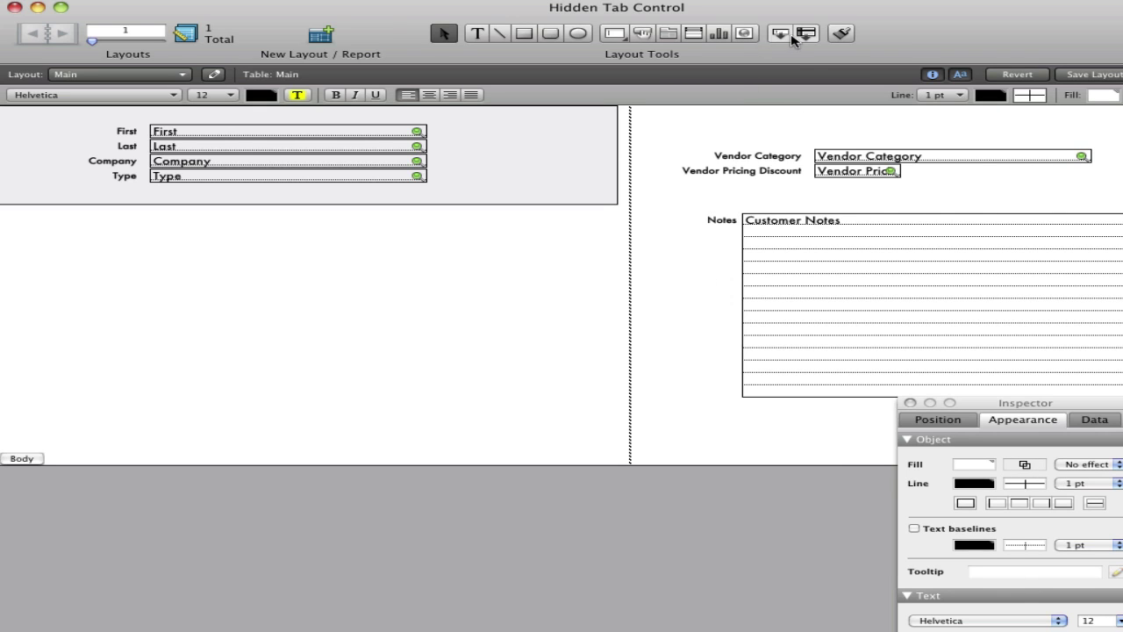
Draw a tab control below the contact fields with tabs named Vendors and Customers
{"action": "left_click", "coordinate": [677, 36]}
{"action": "left_click_drag", "start_coordinate": [5, 219], "coordinate": [626, 458]}
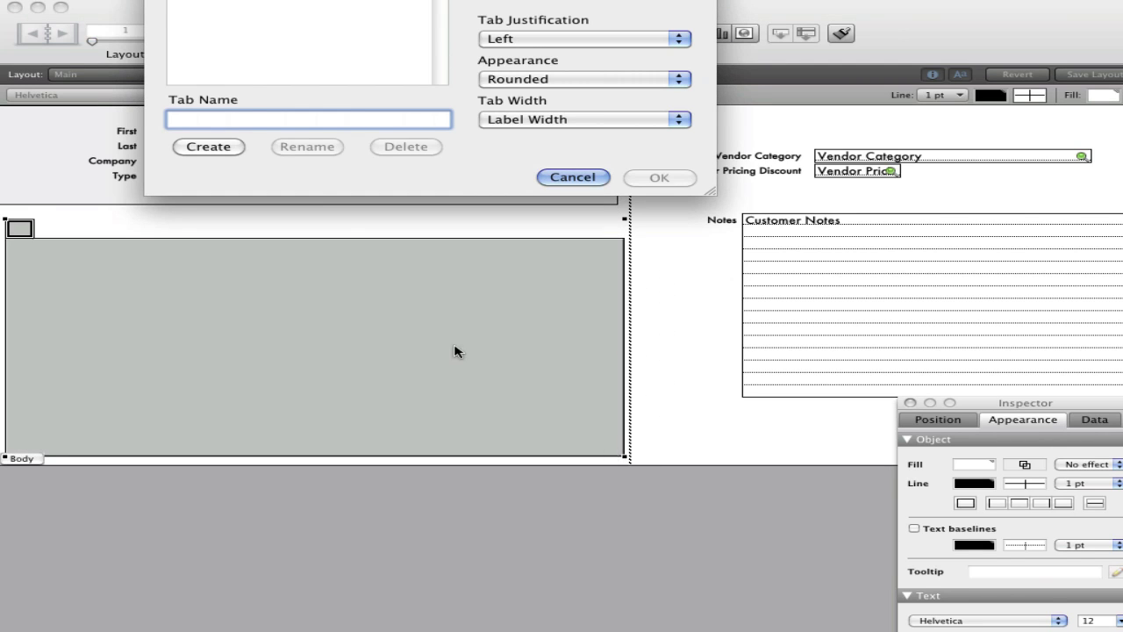
{"action": "type", "text": "Vendor"}
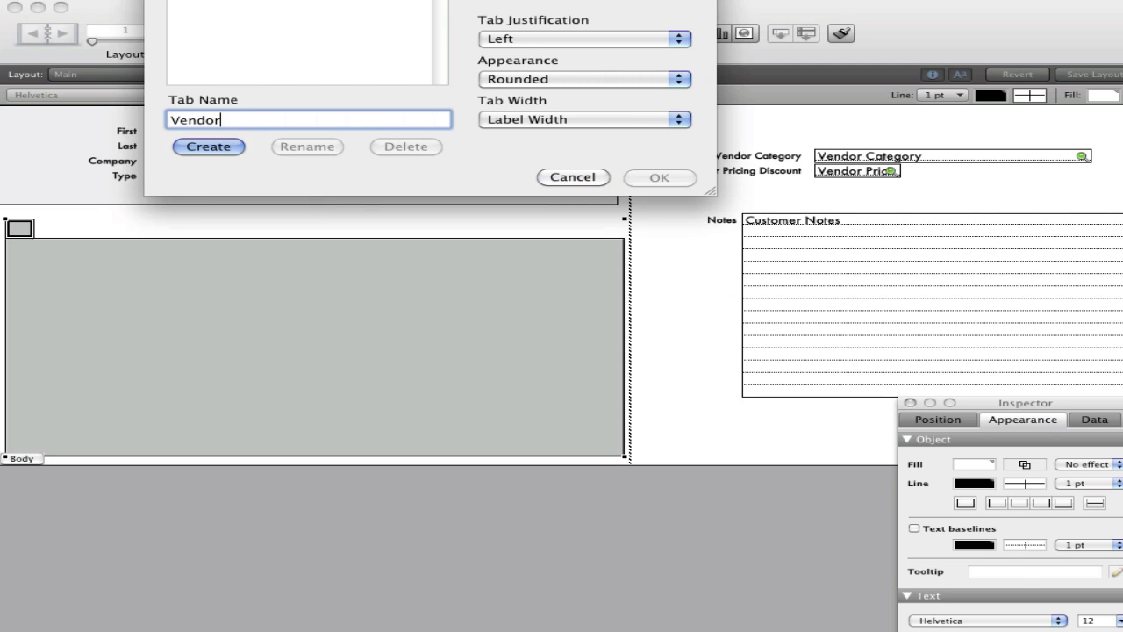
{"action": "type", "text": "s"}
{"action": "key", "text": "Return"}
{"action": "type", "text": "Customer"}
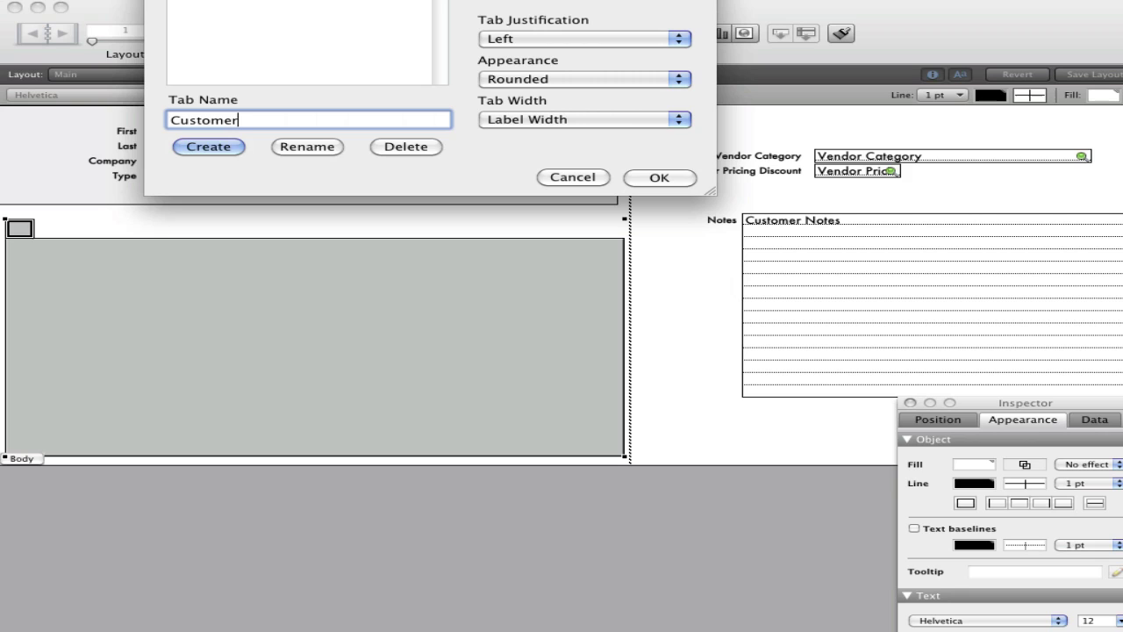
{"action": "type", "text": "s"}
{"action": "key", "text": "Return"}
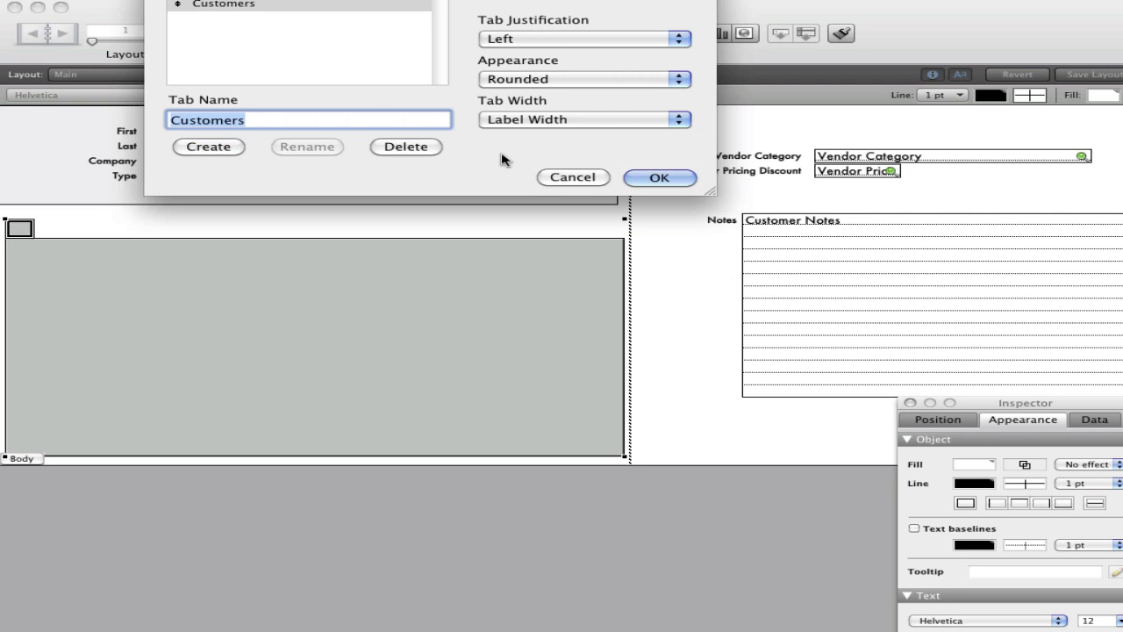
{"action": "left_click", "coordinate": [185, 7]}
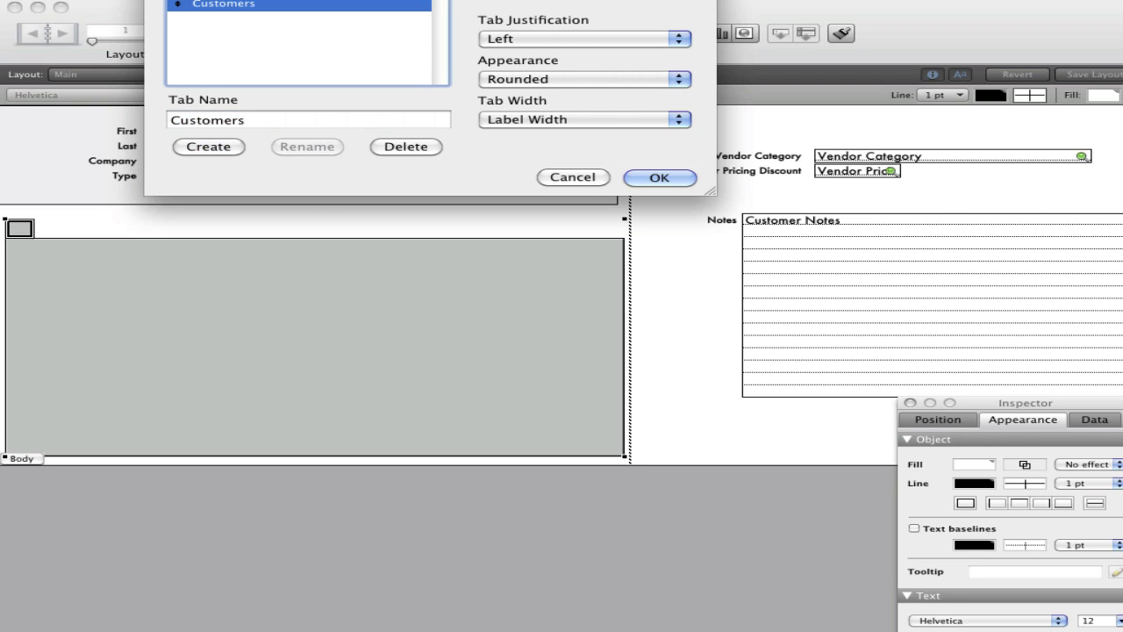
Move the Notes label and Customer Notes field onto the Customers tab
{"action": "left_click", "coordinate": [658, 178]}
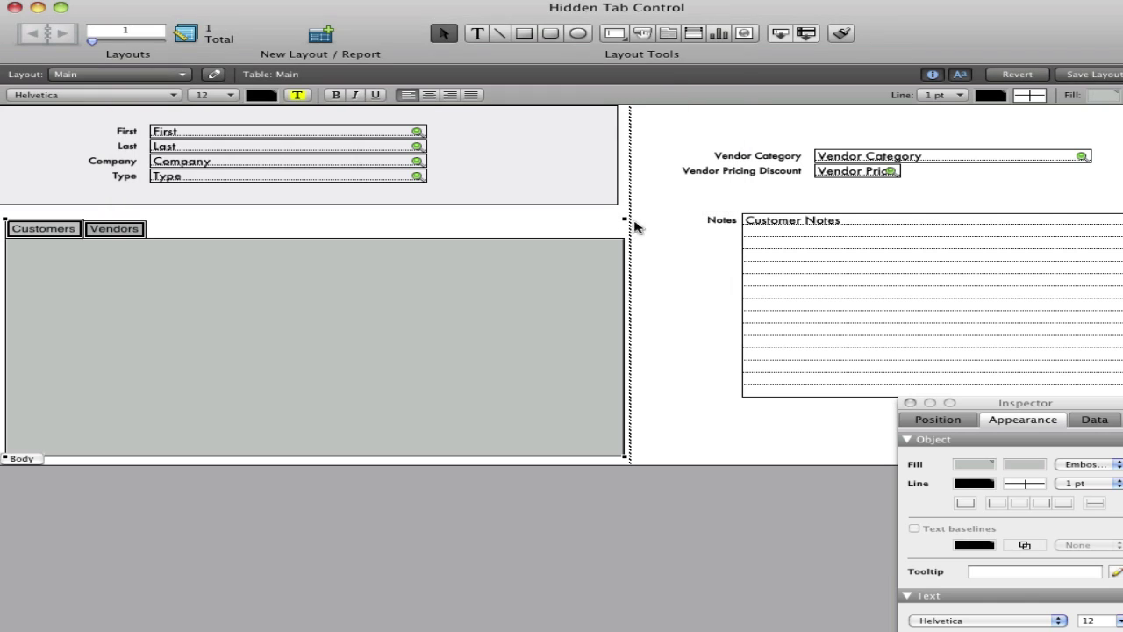
{"action": "left_click", "coordinate": [705, 314]}
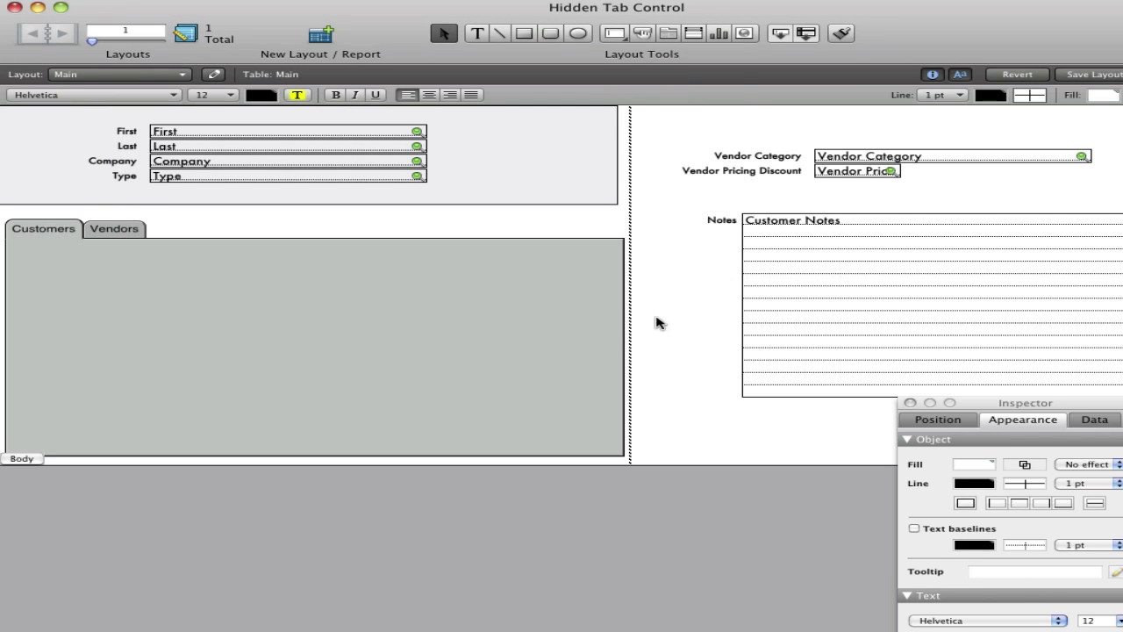
{"action": "left_click", "coordinate": [721, 221]}
{"action": "left_click", "coordinate": [776, 230], "text": "shift"}
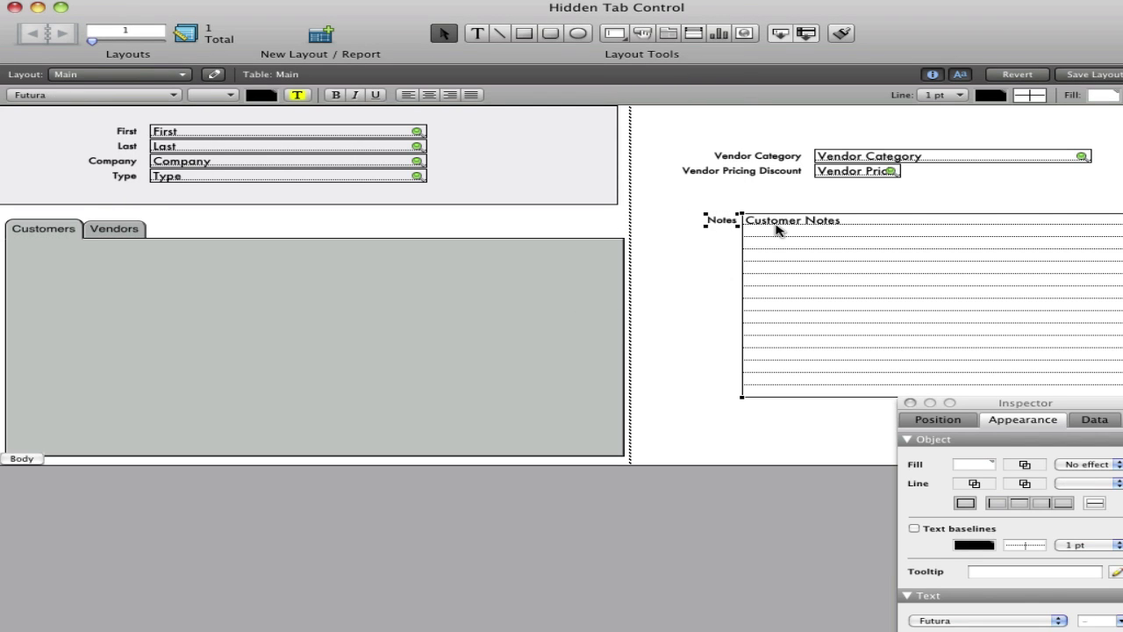
{"action": "key", "text": "super+x"}
{"action": "left_click", "coordinate": [81, 289]}
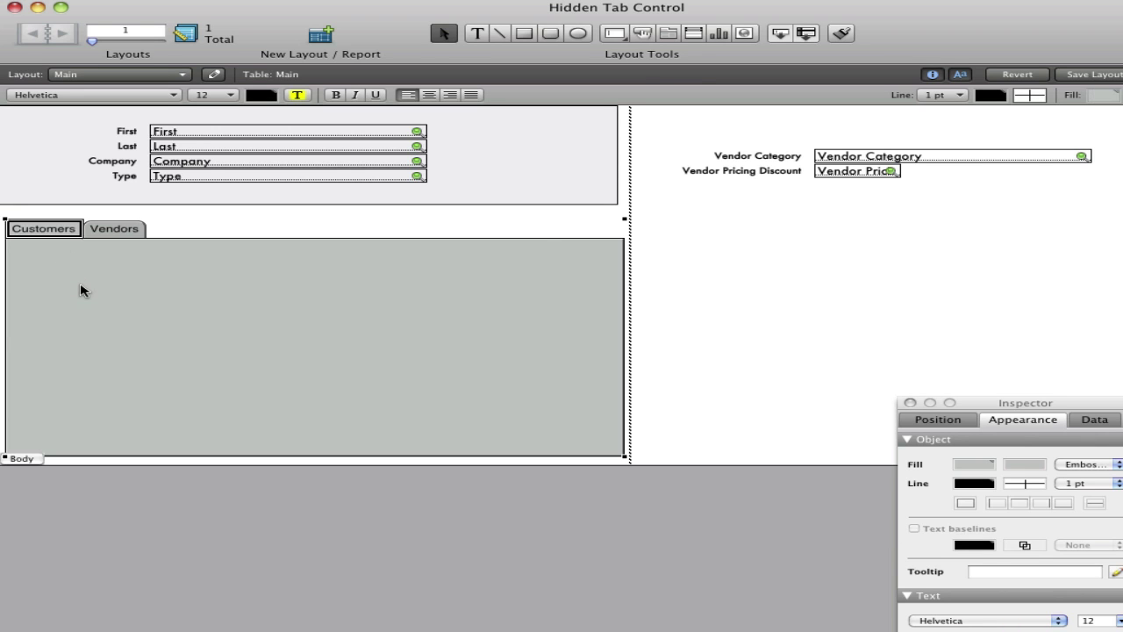
{"action": "key", "text": "super+v"}
{"action": "left_click_drag", "start_coordinate": [133, 306], "coordinate": [193, 371]}
Move the Vendor labels and fields onto the Vendors tab
{"action": "left_click", "coordinate": [114, 229]}
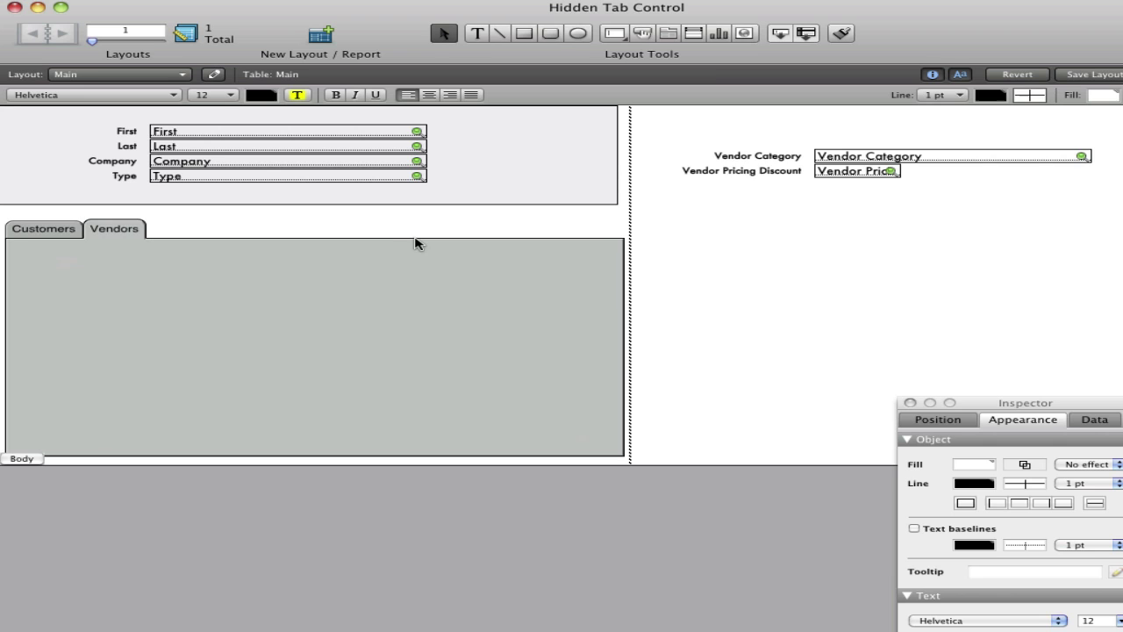
{"action": "left_click_drag", "start_coordinate": [1114, 214], "coordinate": [651, 119]}
{"action": "left_click_drag", "start_coordinate": [820, 155], "coordinate": [219, 279]}
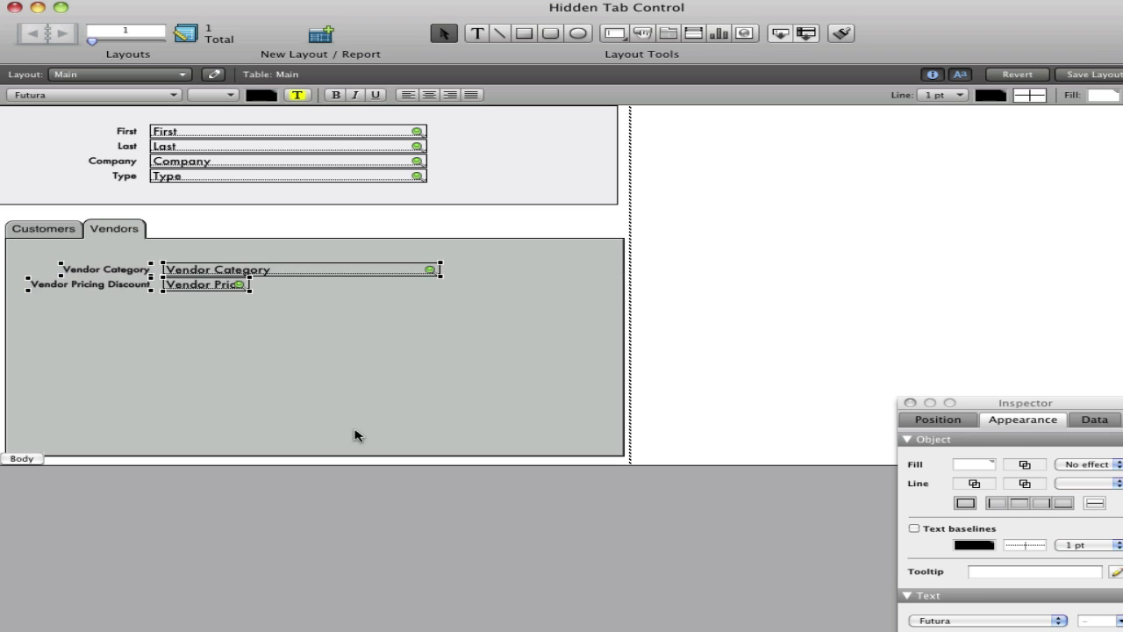
Shorten the Customer Notes field and the tab control to fit the notes
{"action": "left_click", "coordinate": [12, 230]}
{"action": "left_click", "coordinate": [571, 432]}
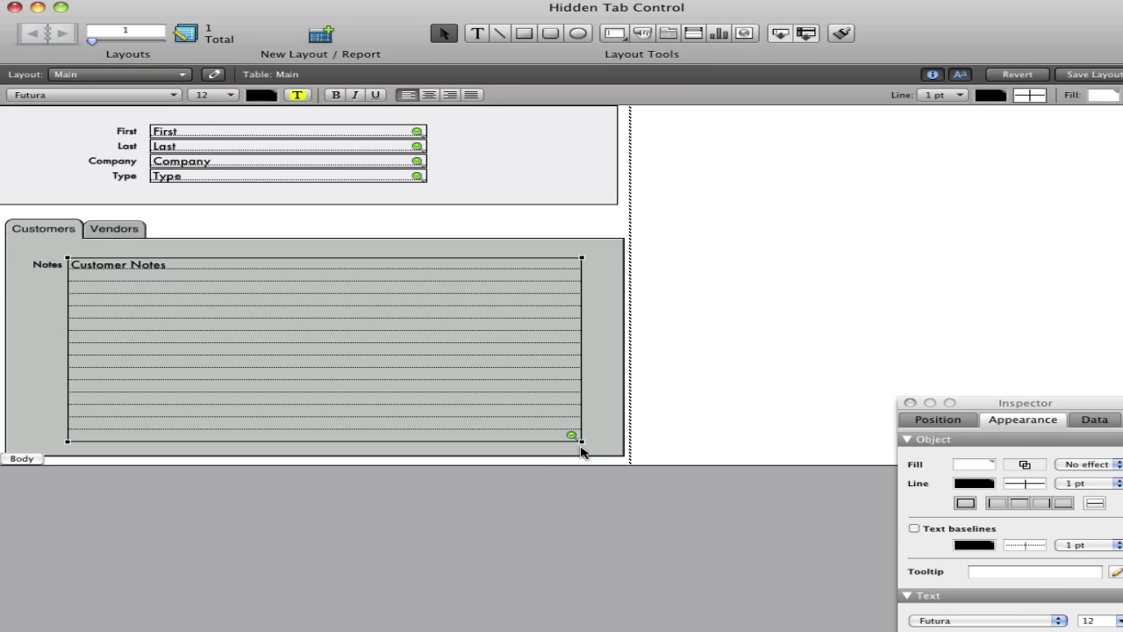
{"action": "left_click_drag", "start_coordinate": [579, 440], "coordinate": [579, 361]}
{"action": "left_click", "coordinate": [605, 429]}
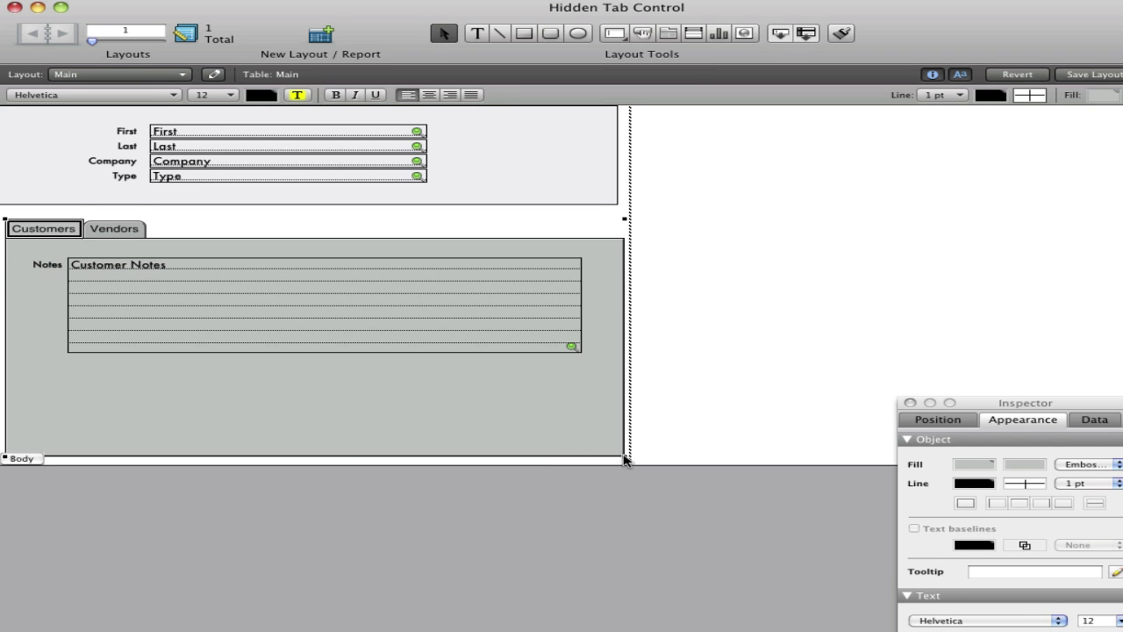
{"action": "left_click_drag", "start_coordinate": [624, 456], "coordinate": [626, 358]}
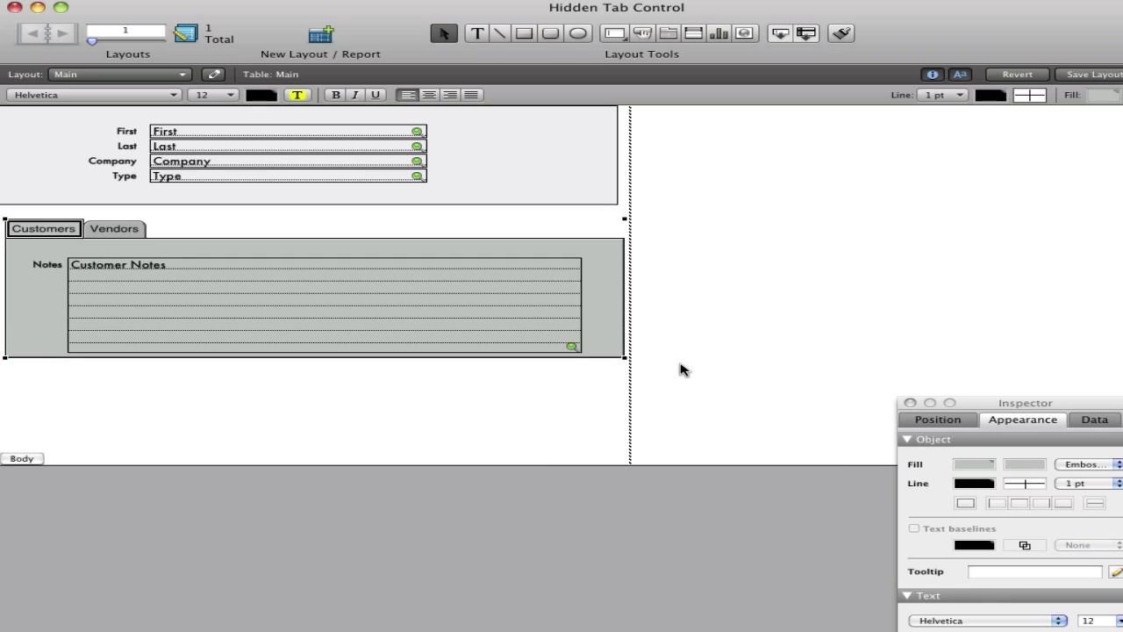
{"action": "left_click", "coordinate": [689, 363]}
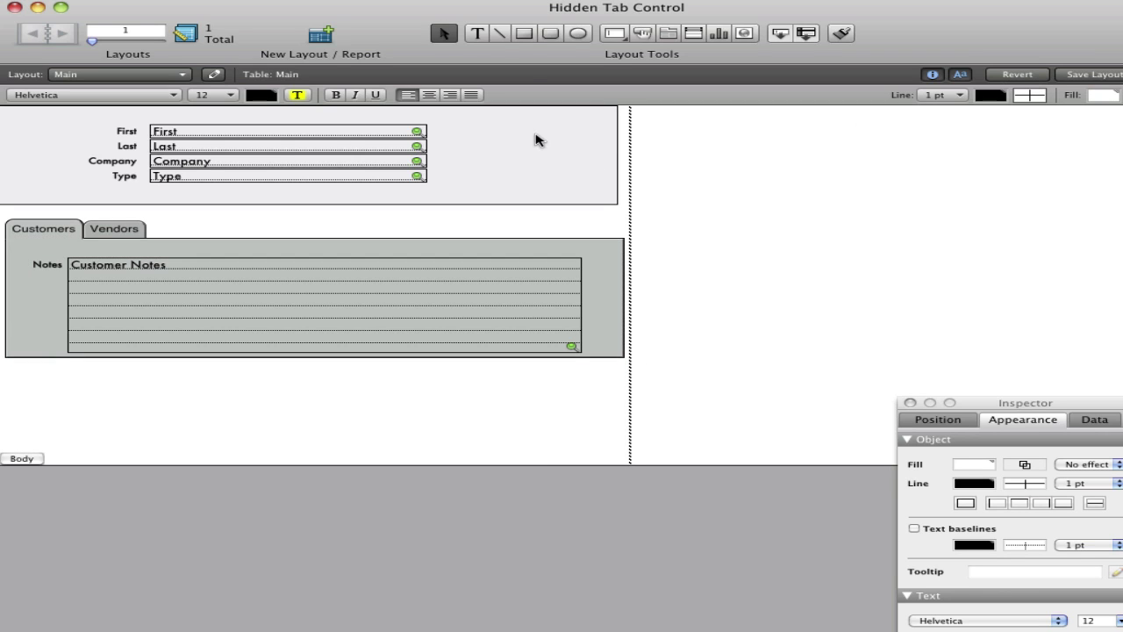
Draw a light grey filled rectangle below the tab control and raise the Body boundary slightly
{"action": "left_click", "coordinate": [525, 35]}
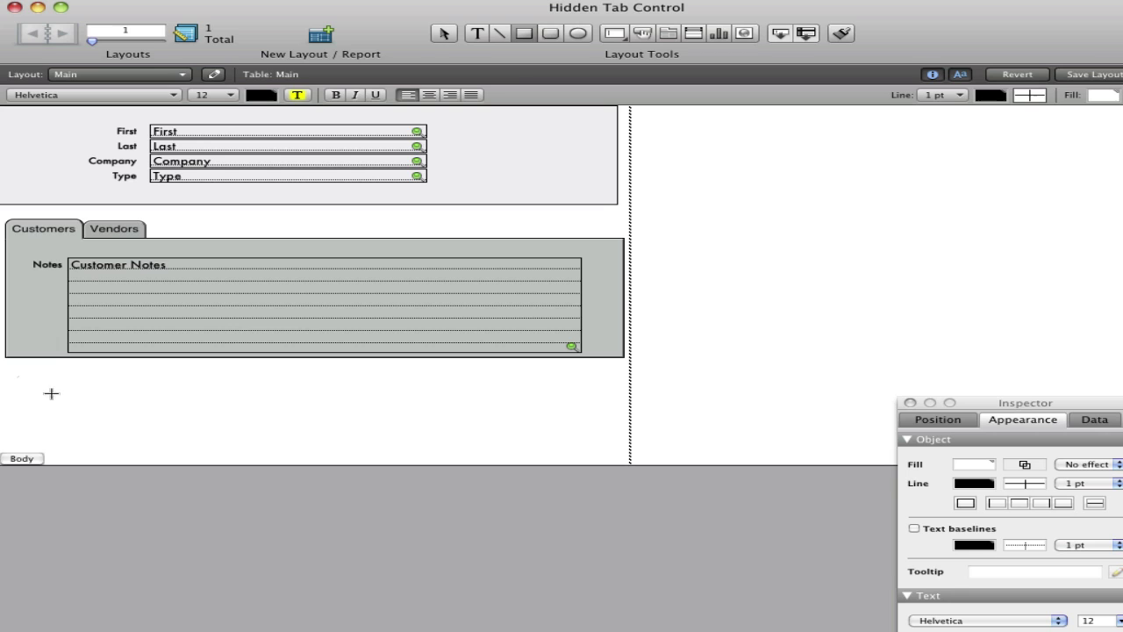
{"action": "left_click_drag", "start_coordinate": [17, 377], "coordinate": [612, 460]}
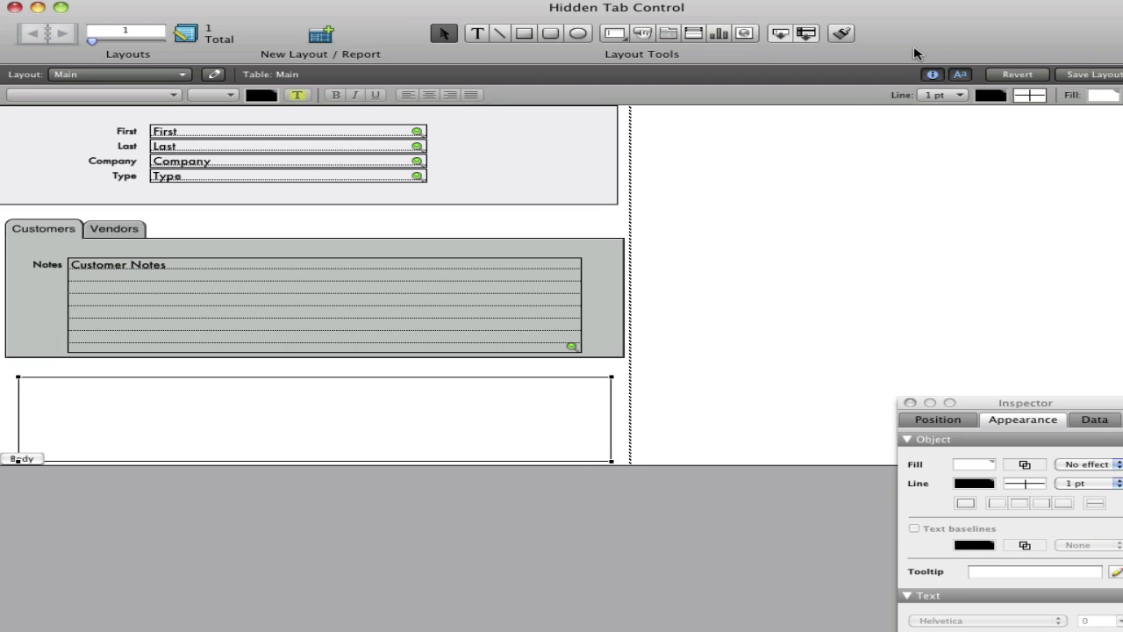
{"action": "left_click", "coordinate": [1109, 97]}
{"action": "left_click", "coordinate": [1095, 239]}
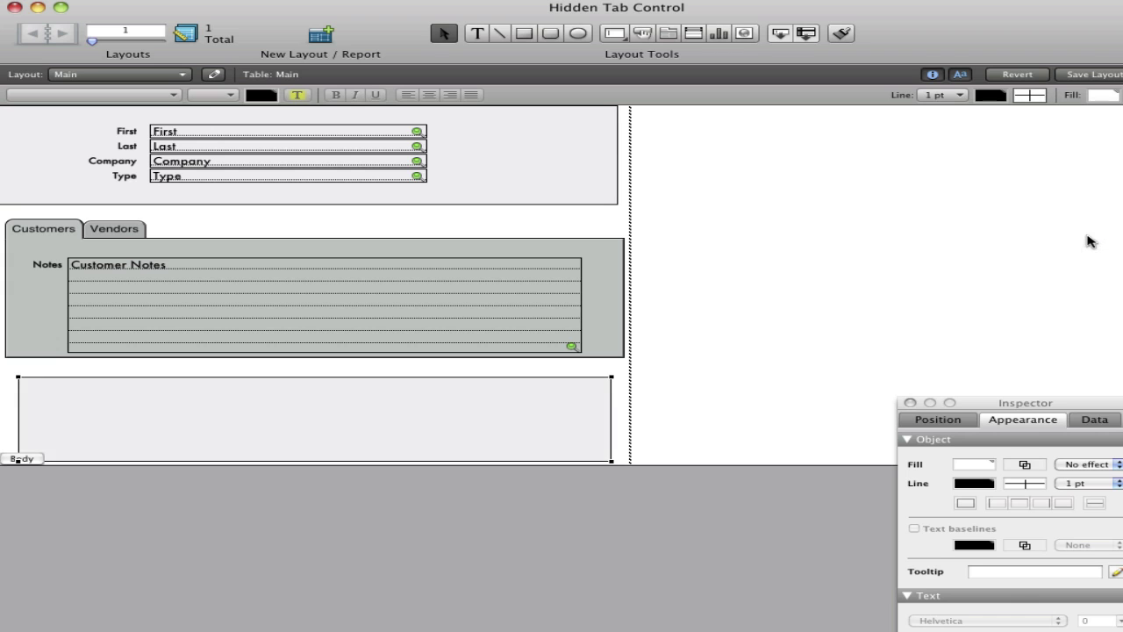
{"action": "scroll", "coordinate": [388, 444], "scroll_direction": "down", "scroll_amount": 5}
{"action": "scroll", "coordinate": [351, 376], "scroll_direction": "up", "scroll_amount": 5}
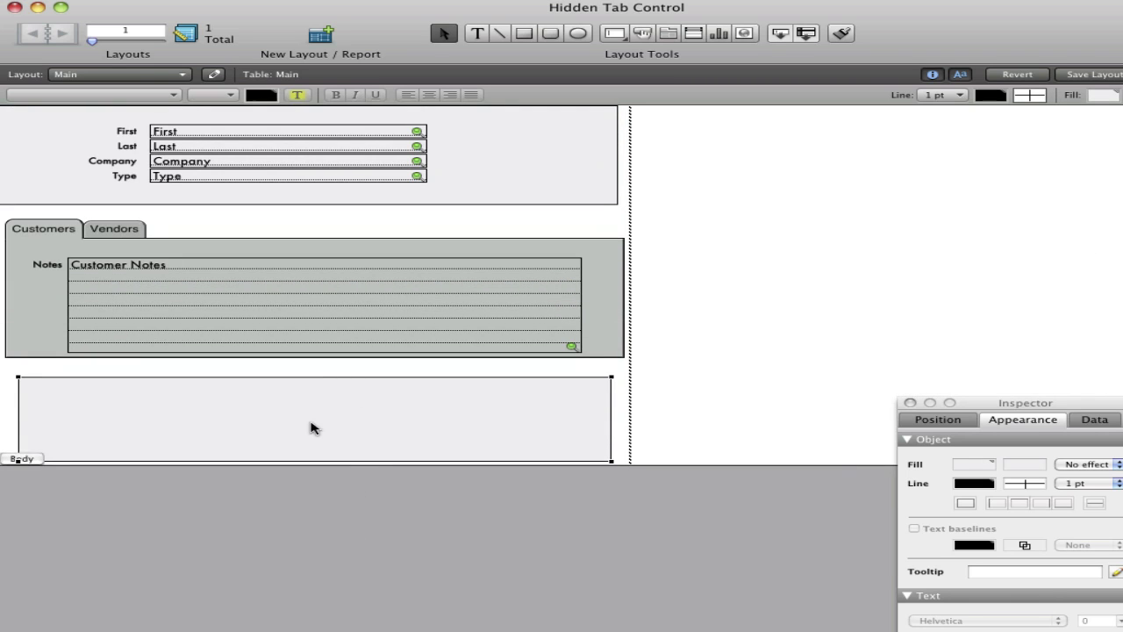
{"action": "left_click_drag", "start_coordinate": [12, 467], "coordinate": [12, 457]}
In Browse mode, alternate between the Customers and Vendors tabs to check the Notes and vendor fields
{"action": "key", "text": "super+b"}
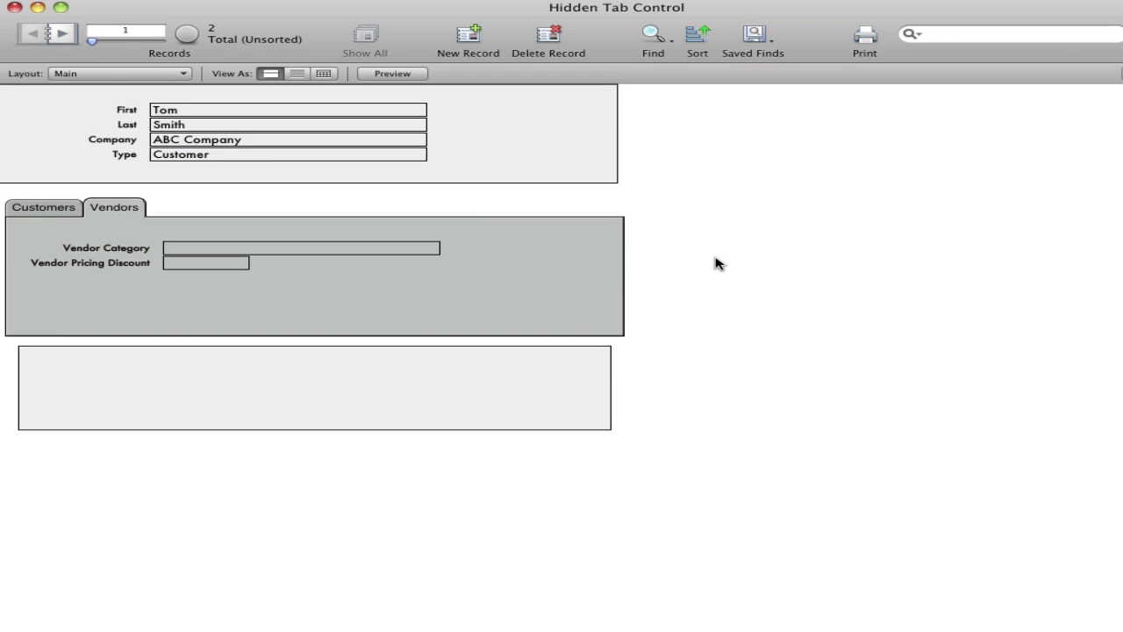
{"action": "left_click", "coordinate": [64, 208]}
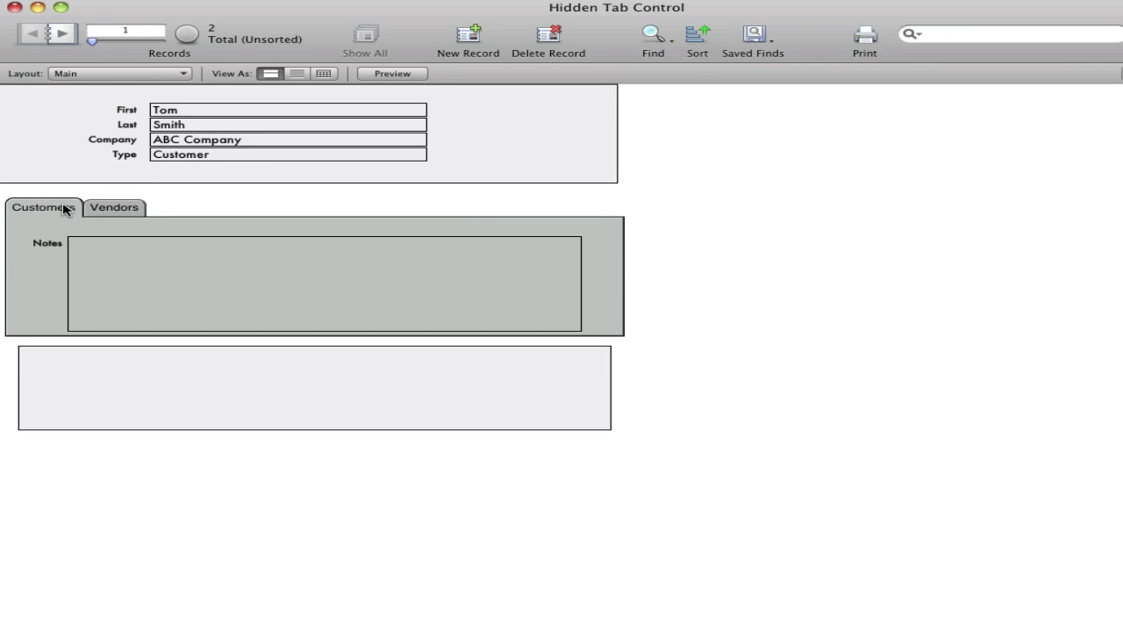
{"action": "left_click", "coordinate": [91, 209]}
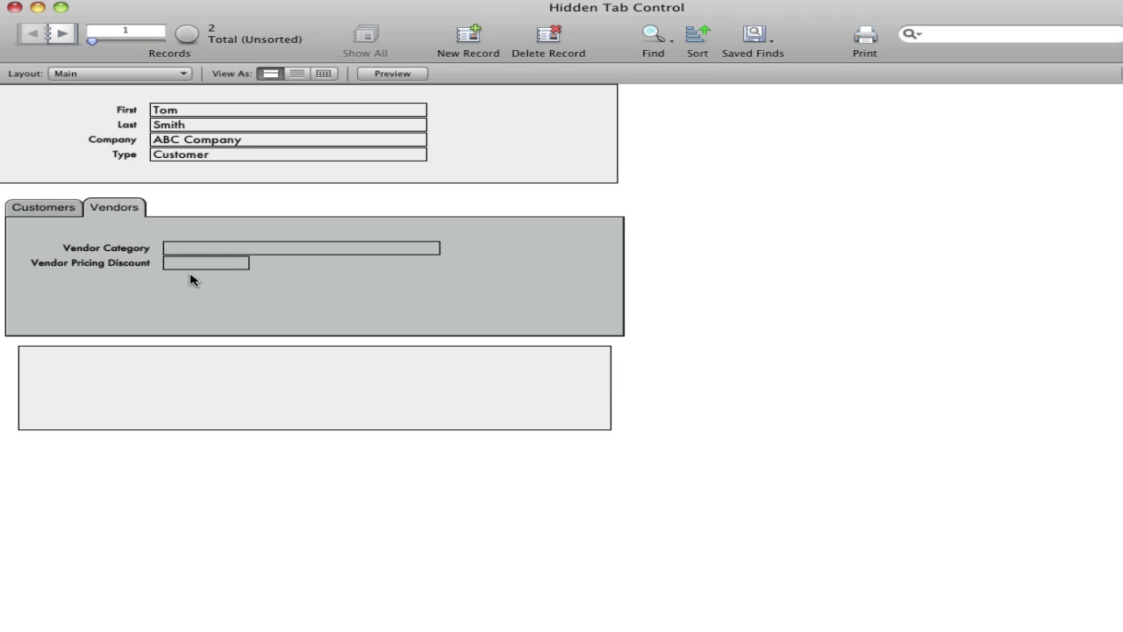
{"action": "left_click", "coordinate": [60, 217]}
{"action": "left_click", "coordinate": [96, 215]}
In Layout mode, give the Customers tab panel the object name "Customer"
{"action": "key", "text": "super+l"}
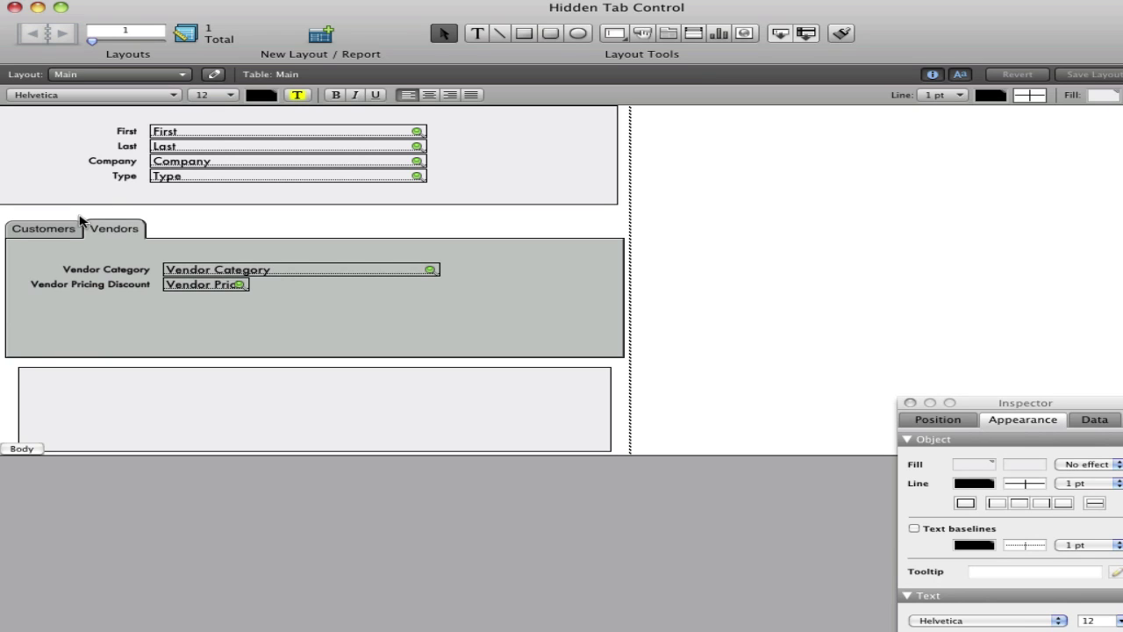
{"action": "left_click", "coordinate": [59, 233]}
{"action": "left_click", "coordinate": [59, 231]}
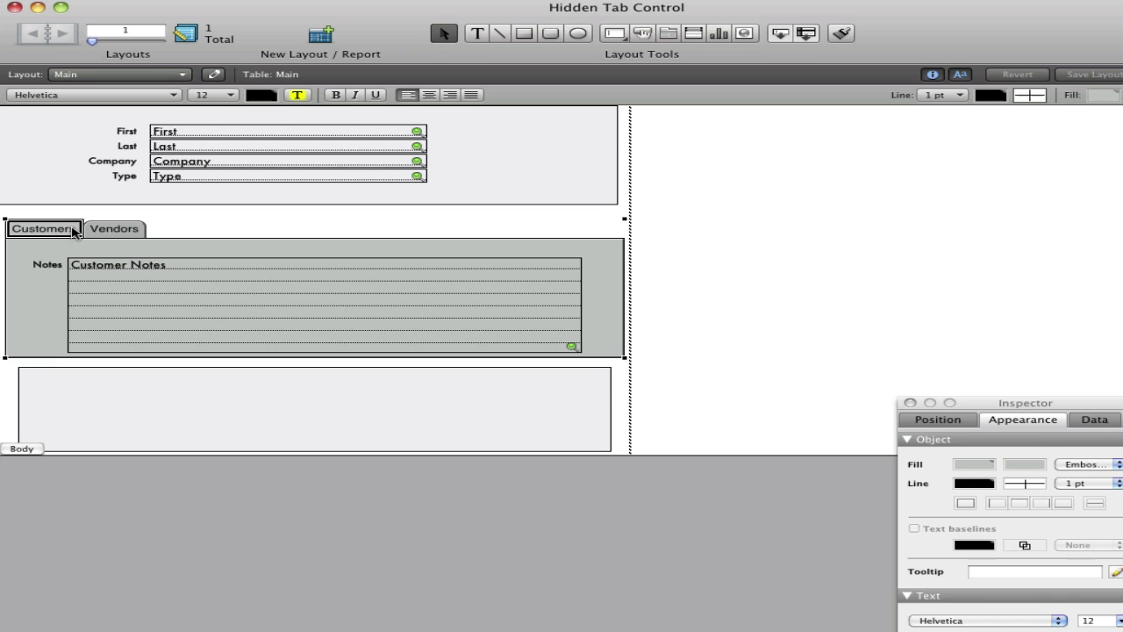
{"action": "left_click_drag", "start_coordinate": [1080, 403], "coordinate": [830, 161]}
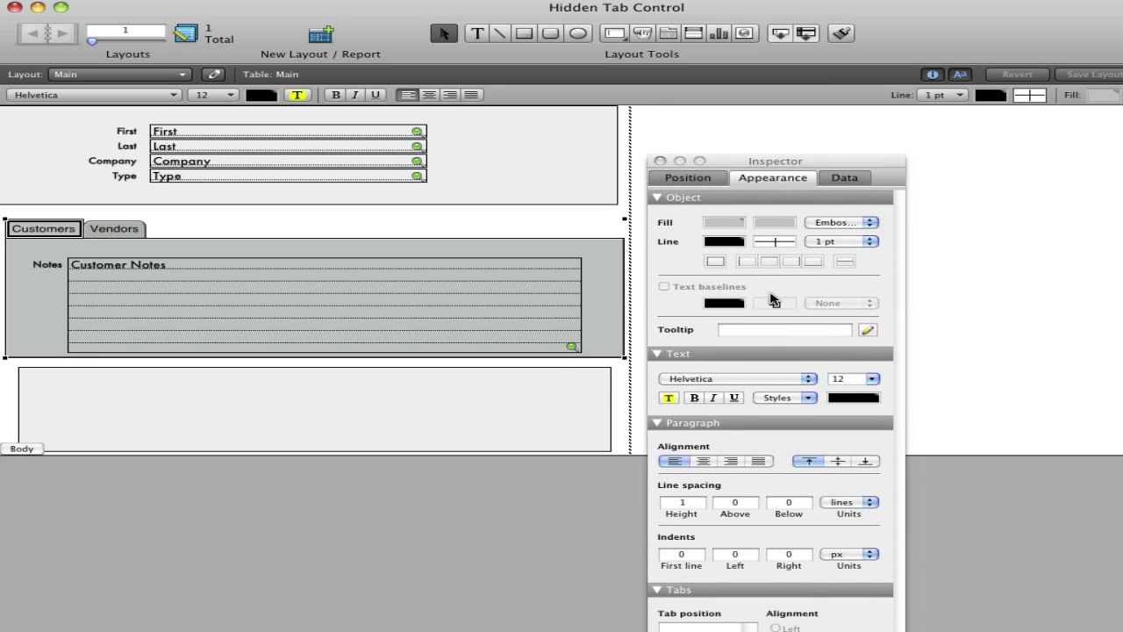
{"action": "left_click", "coordinate": [686, 177]}
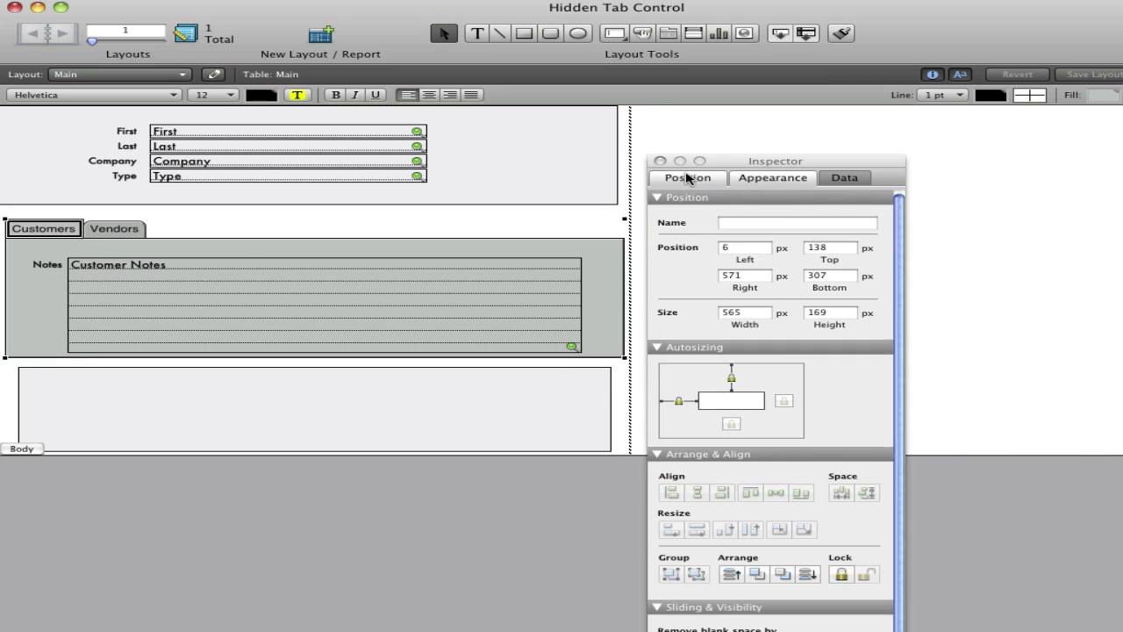
{"action": "left_click", "coordinate": [750, 224]}
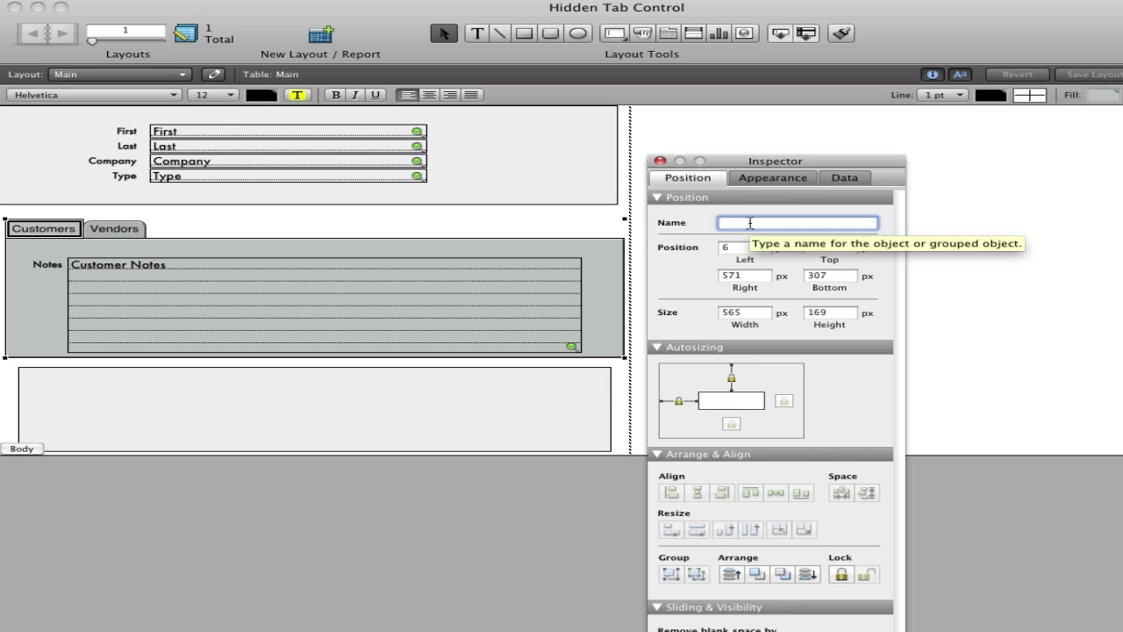
{"action": "type", "text": "Customer"}
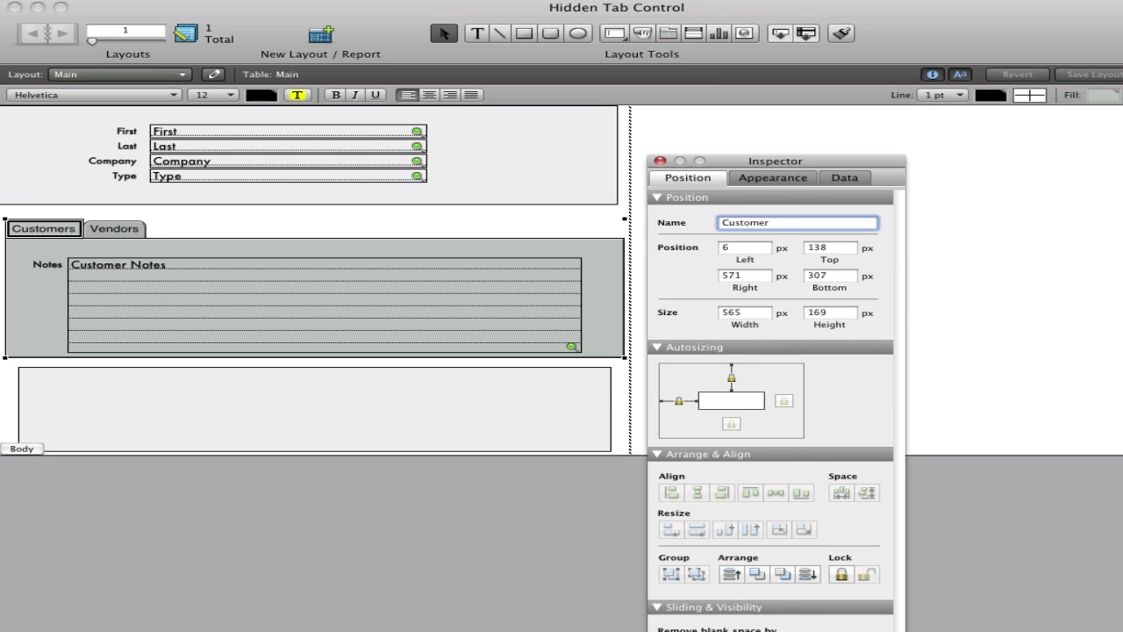
Name the Vendors tab panel "Vendor" and close the Inspector
{"action": "left_click", "coordinate": [121, 232]}
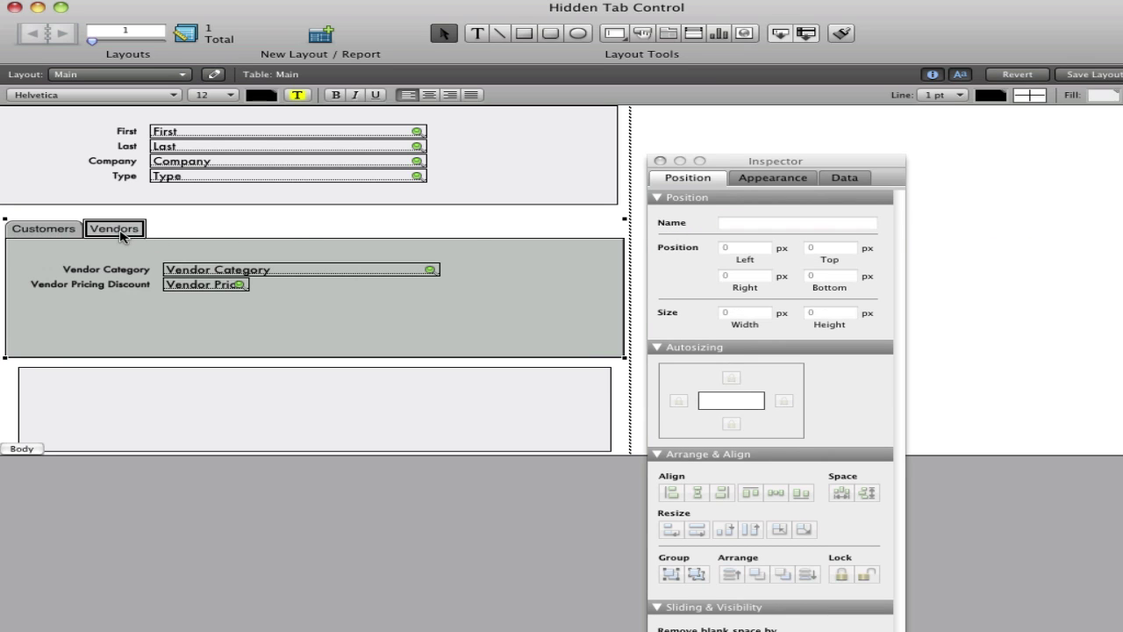
{"action": "left_click", "coordinate": [769, 225]}
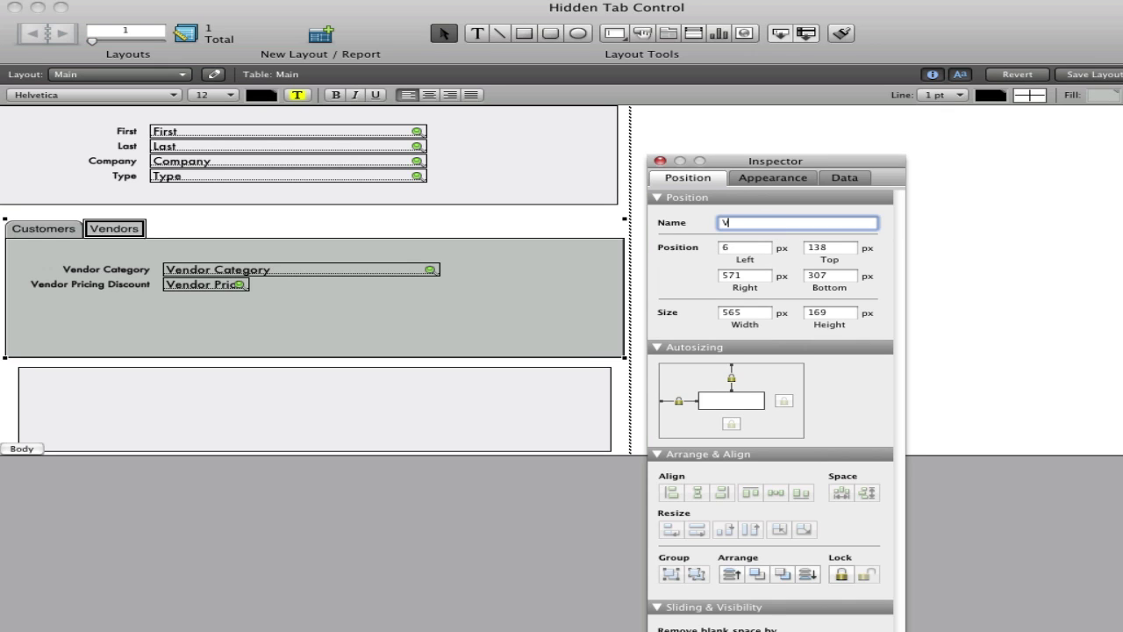
{"action": "left_click", "coordinate": [660, 161]}
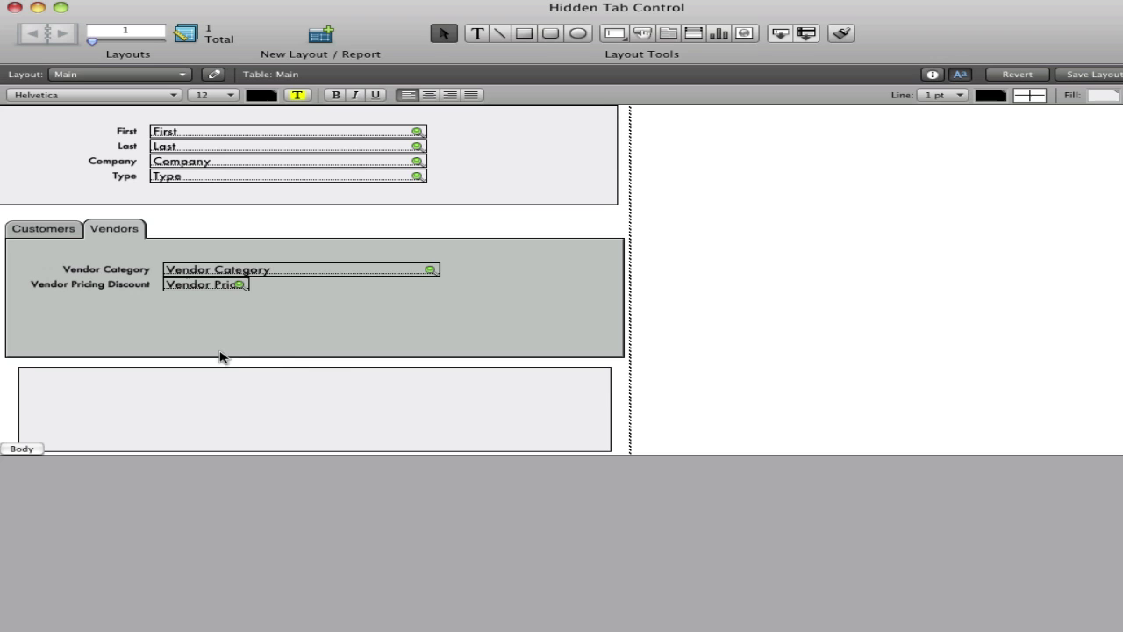
Give the tab control no border line and a white fill
{"action": "left_click", "coordinate": [45, 231]}
{"action": "left_click", "coordinate": [45, 233]}
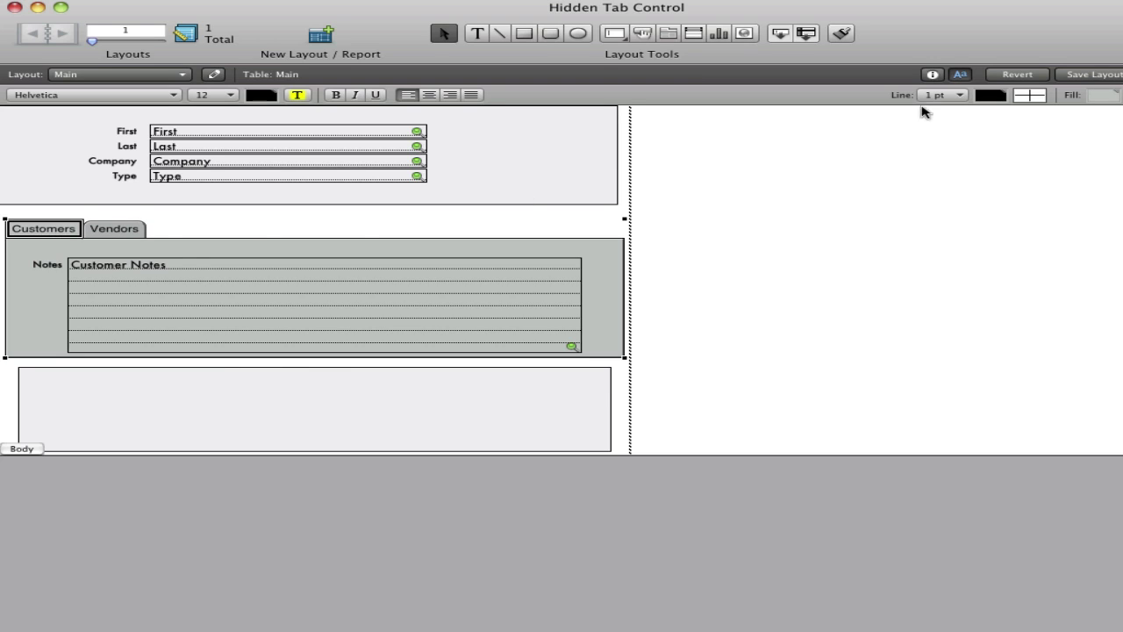
{"action": "left_click", "coordinate": [137, 230]}
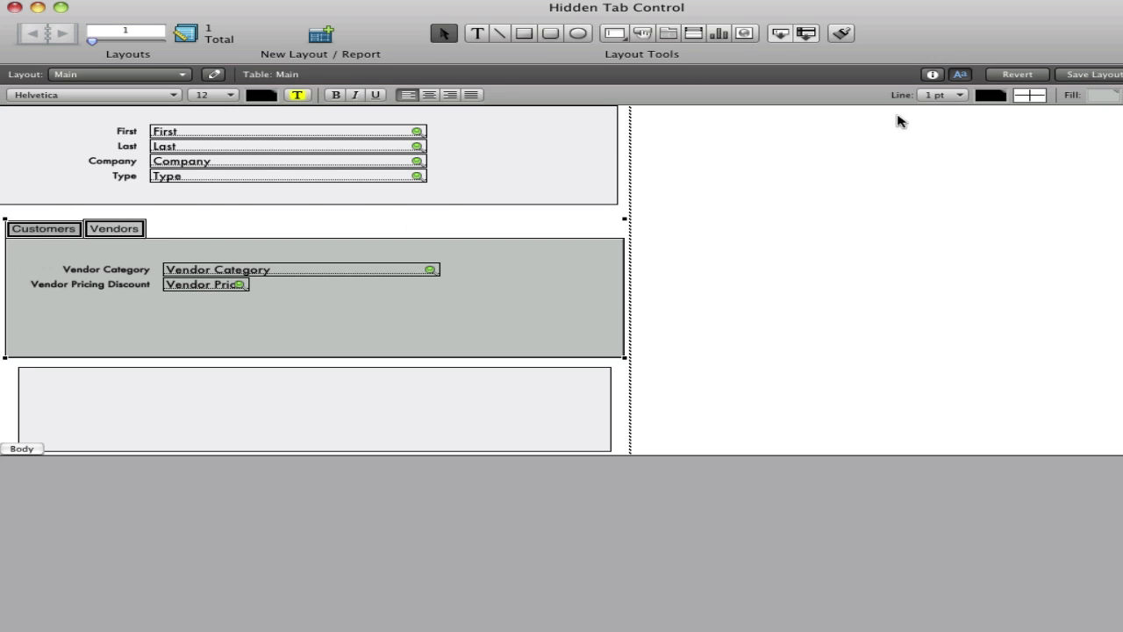
{"action": "left_click", "coordinate": [960, 97]}
{"action": "left_click", "coordinate": [981, 103]}
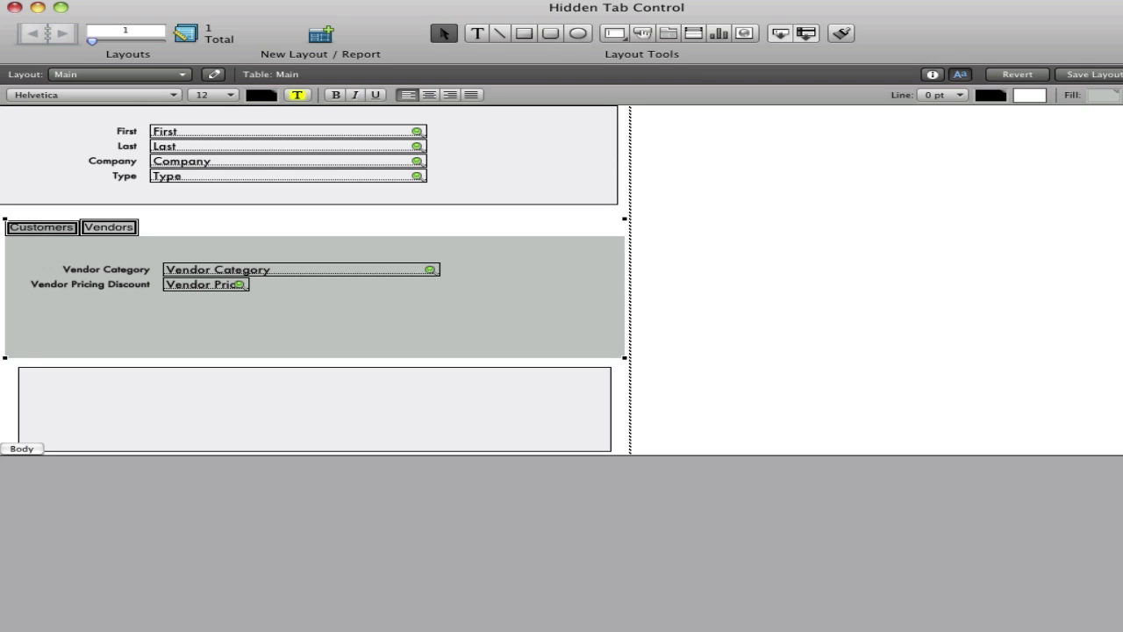
{"action": "left_click", "coordinate": [1107, 97]}
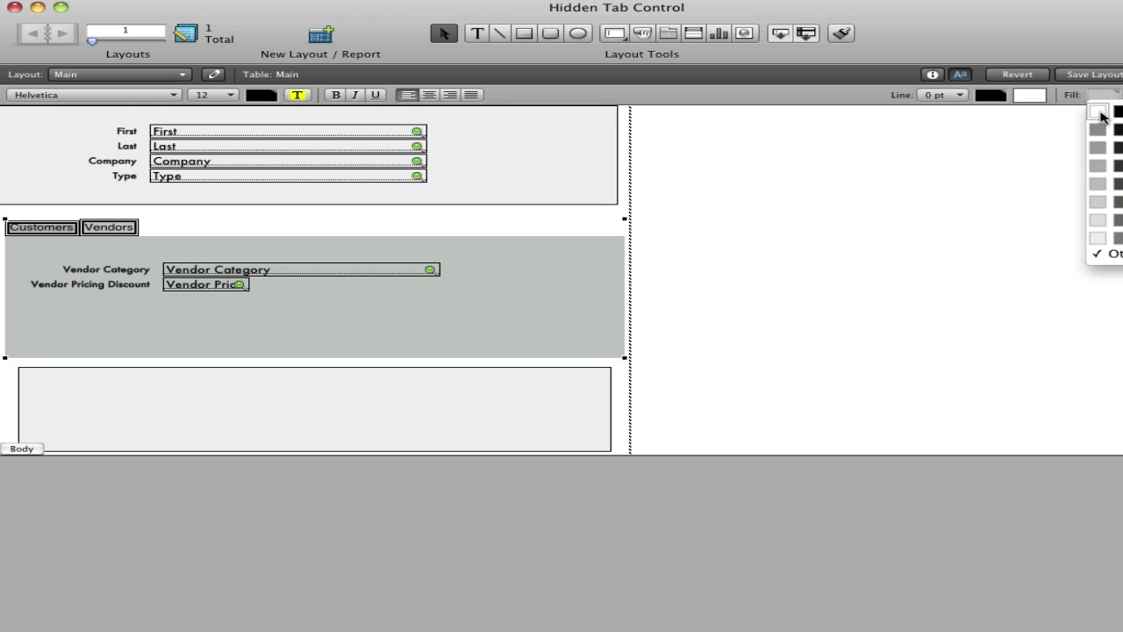
{"action": "left_click", "coordinate": [1099, 113]}
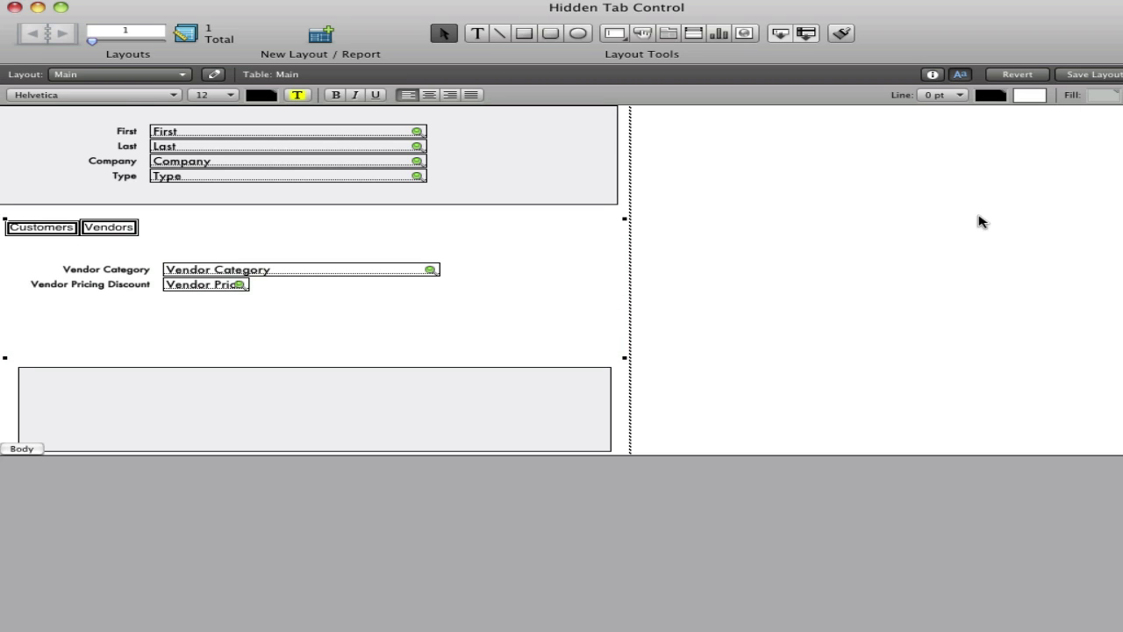
{"action": "left_click", "coordinate": [948, 241]}
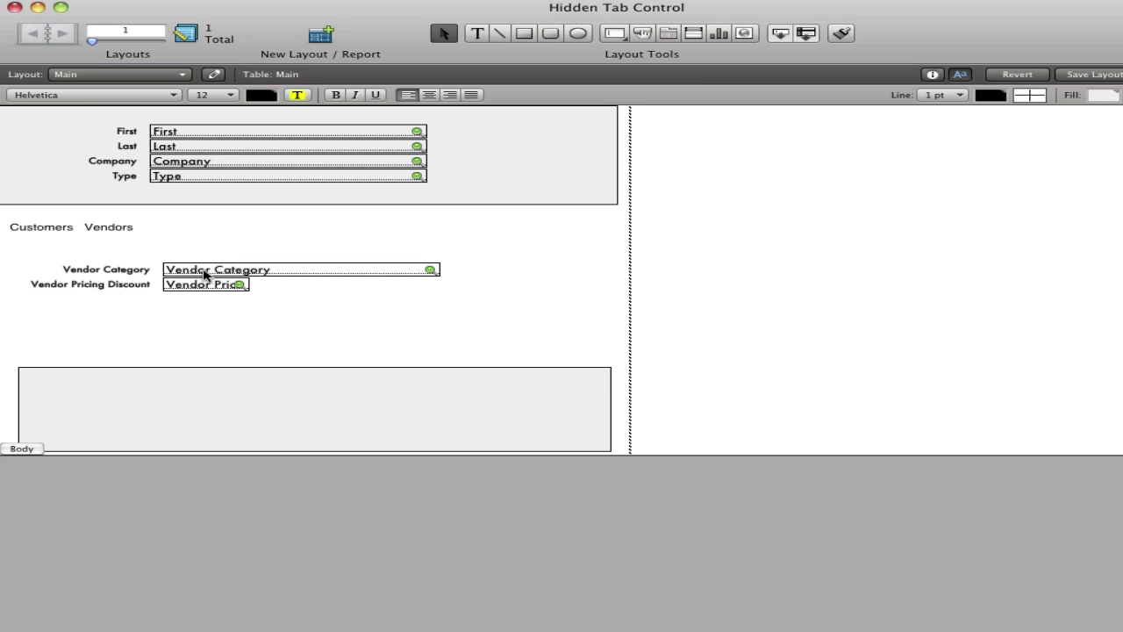
Set the tab control's tabs to a fixed width of 0 pixels
{"action": "double_click", "coordinate": [126, 230]}
{"action": "left_click", "coordinate": [569, 120]}
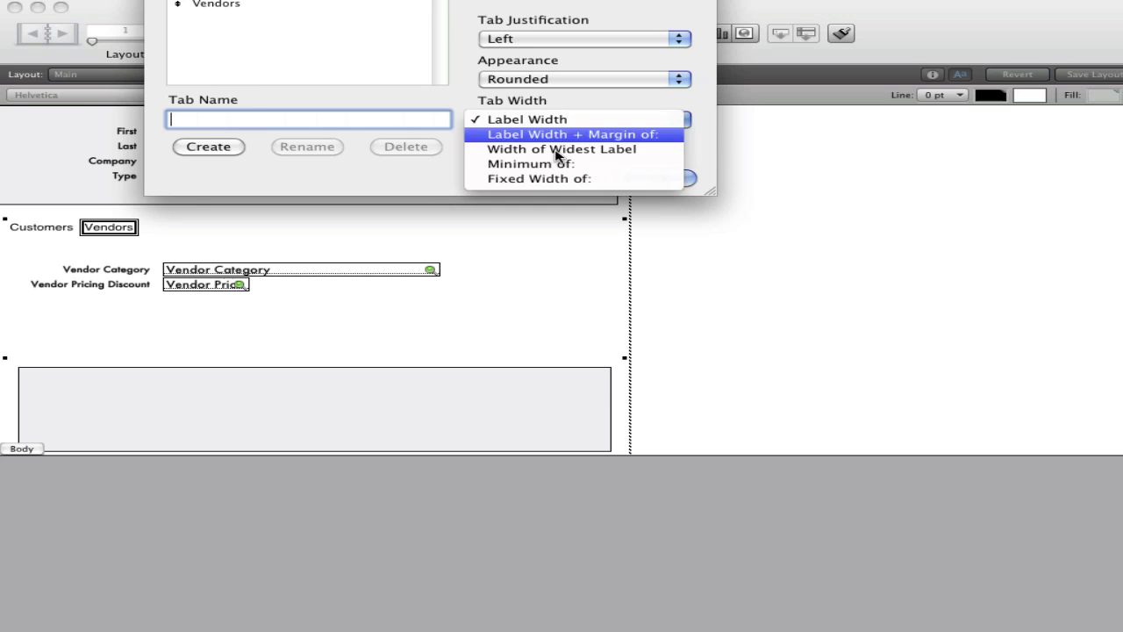
{"action": "left_click", "coordinate": [552, 179]}
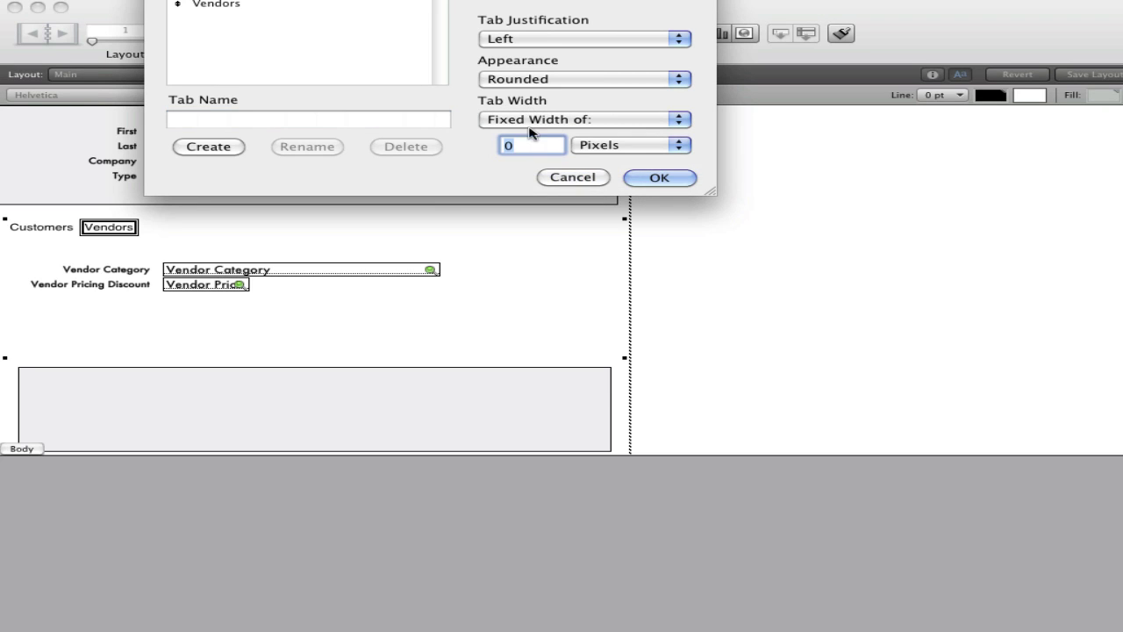
{"action": "left_click", "coordinate": [657, 179]}
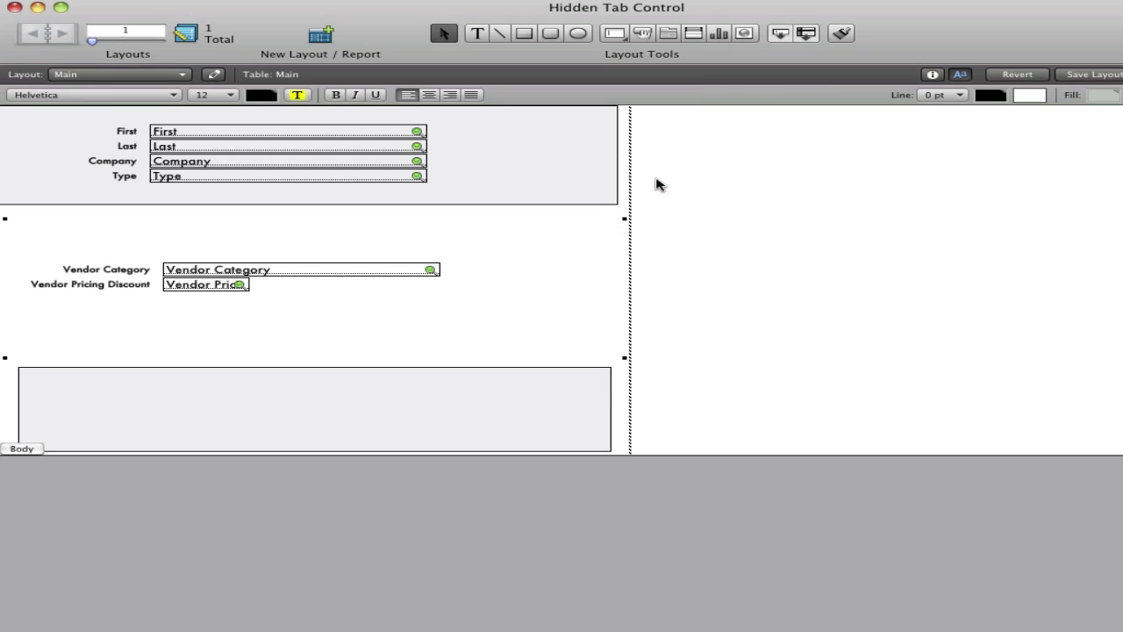
Return to Browse mode and create a new script named Switch in Manage Scripts
{"action": "key", "text": "super+b"}
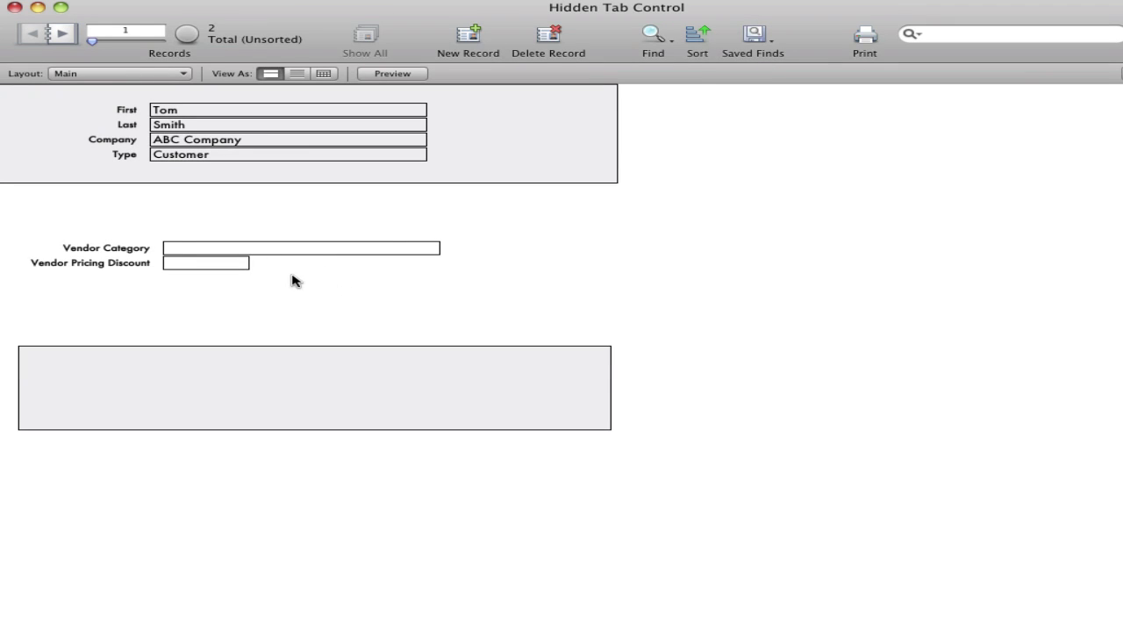
{"action": "key", "text": "super+shift+s"}
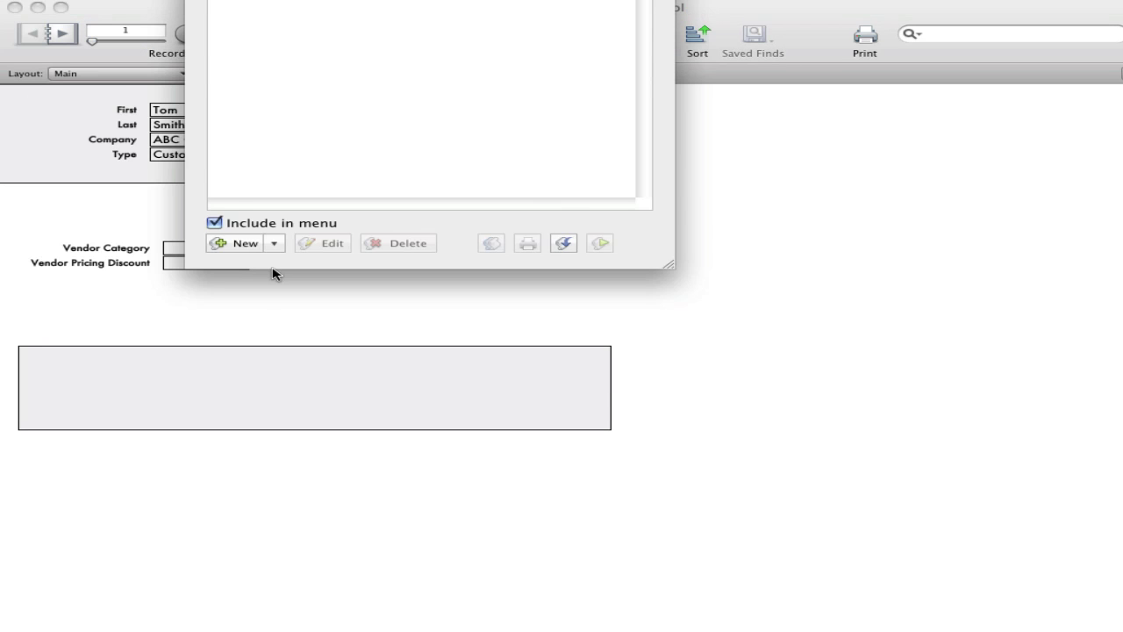
{"action": "left_click", "coordinate": [255, 245]}
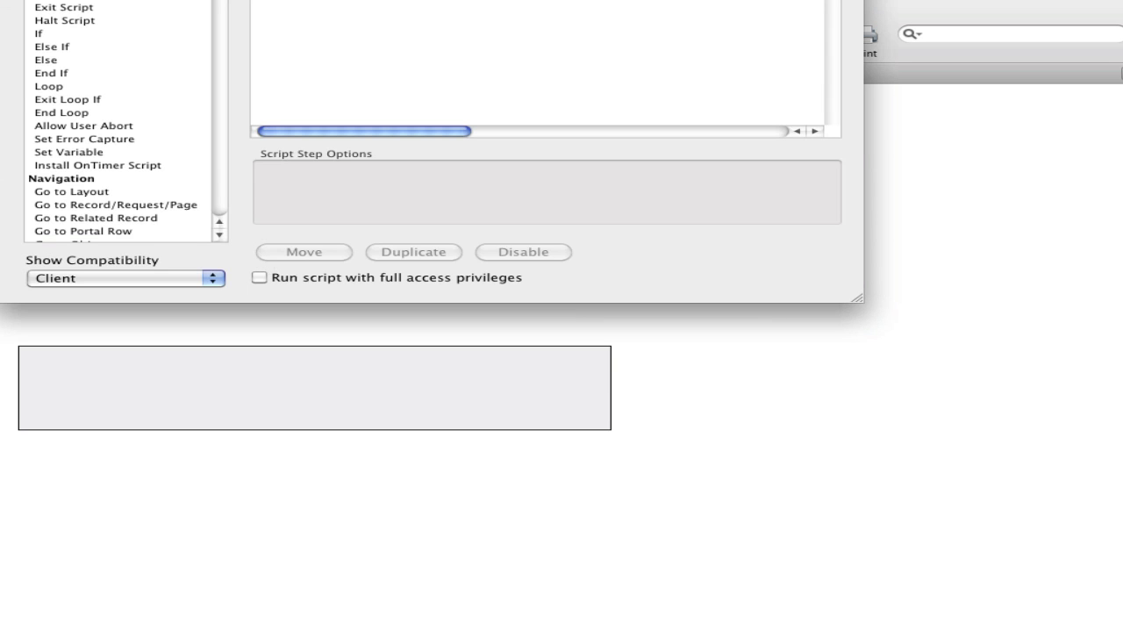
{"action": "left_click_drag", "start_coordinate": [342, 0], "coordinate": [431, 138]}
{"action": "type", "text": "Aq"}
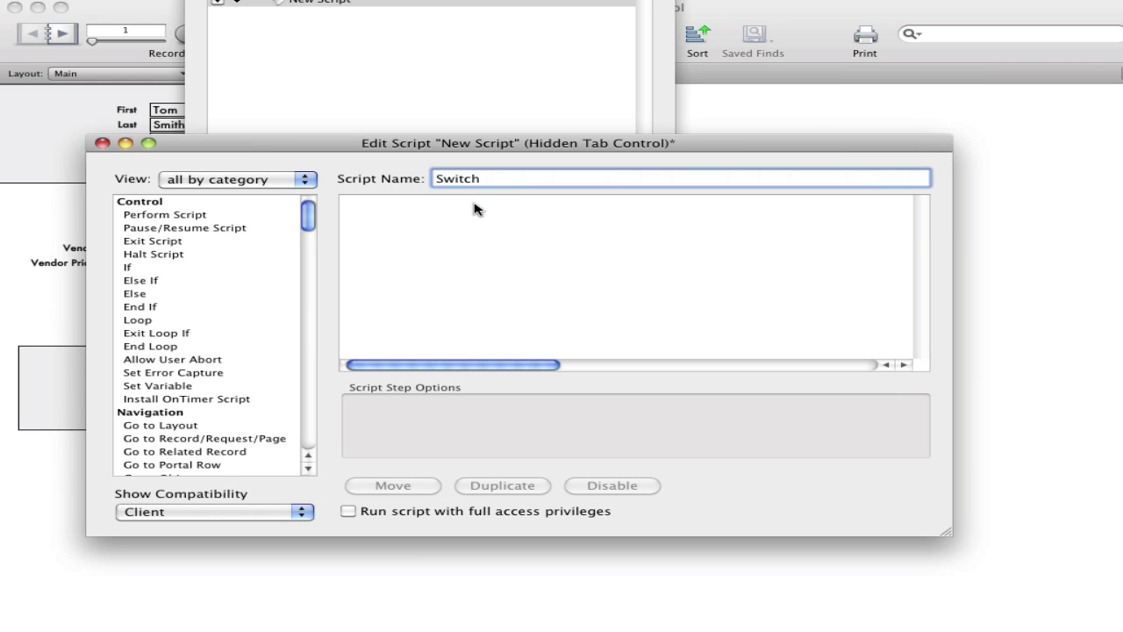
Add an If step with the condition Main::Type = "Customer"
{"action": "left_click", "coordinate": [151, 266]}
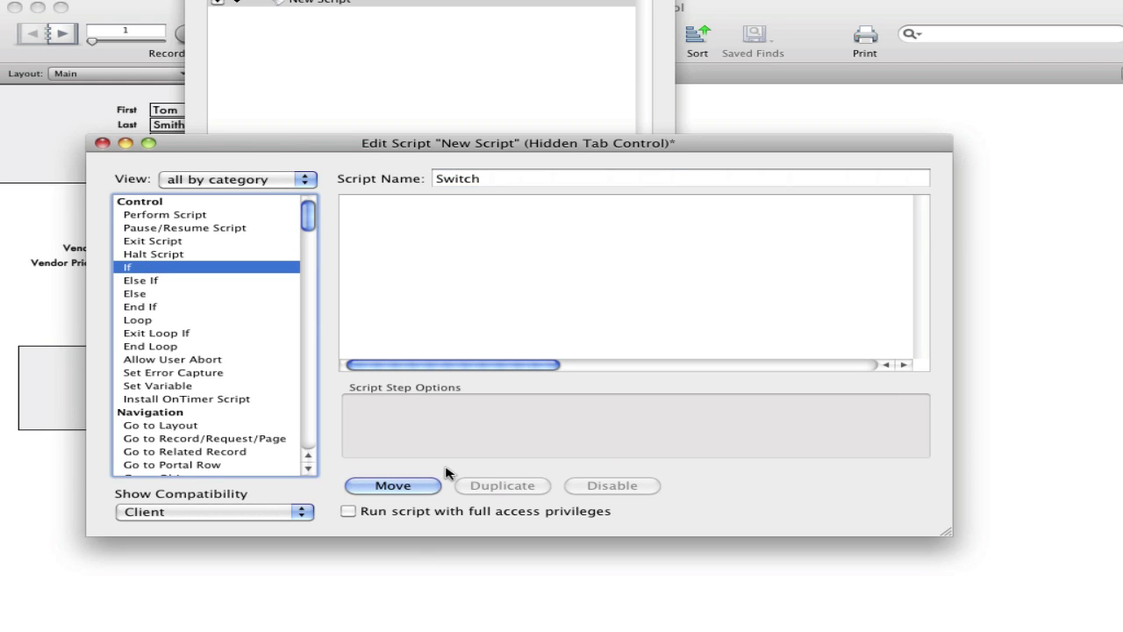
{"action": "left_click", "coordinate": [411, 487]}
{"action": "left_click", "coordinate": [877, 441]}
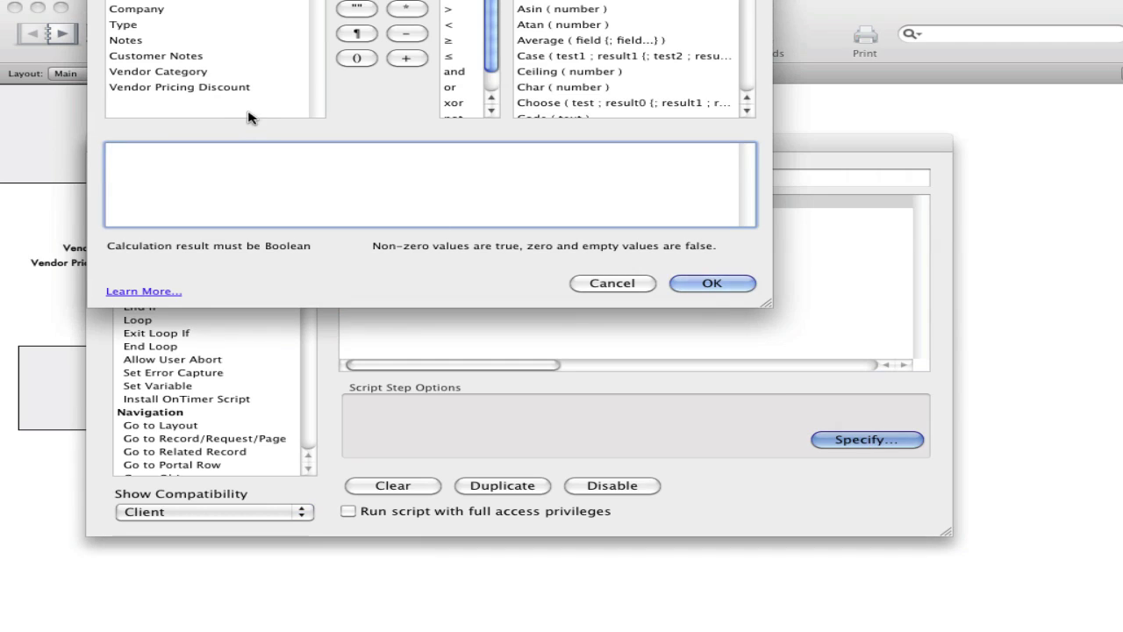
{"action": "double_click", "coordinate": [134, 26]}
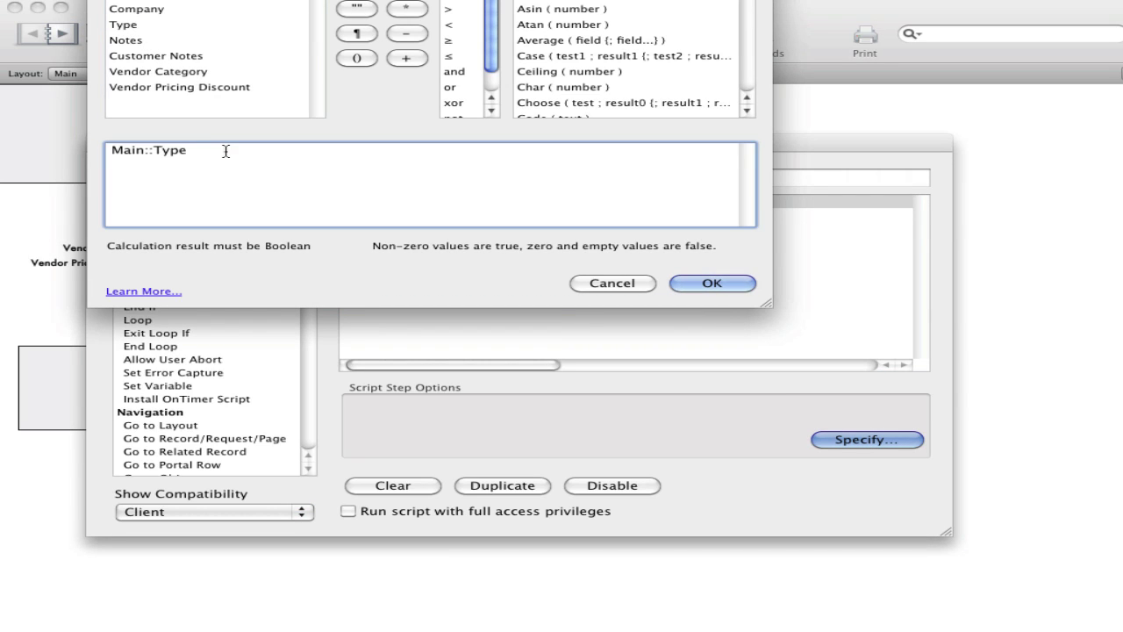
{"action": "type", "text": "= \"Customer\""}
{"action": "key", "text": "Return"}
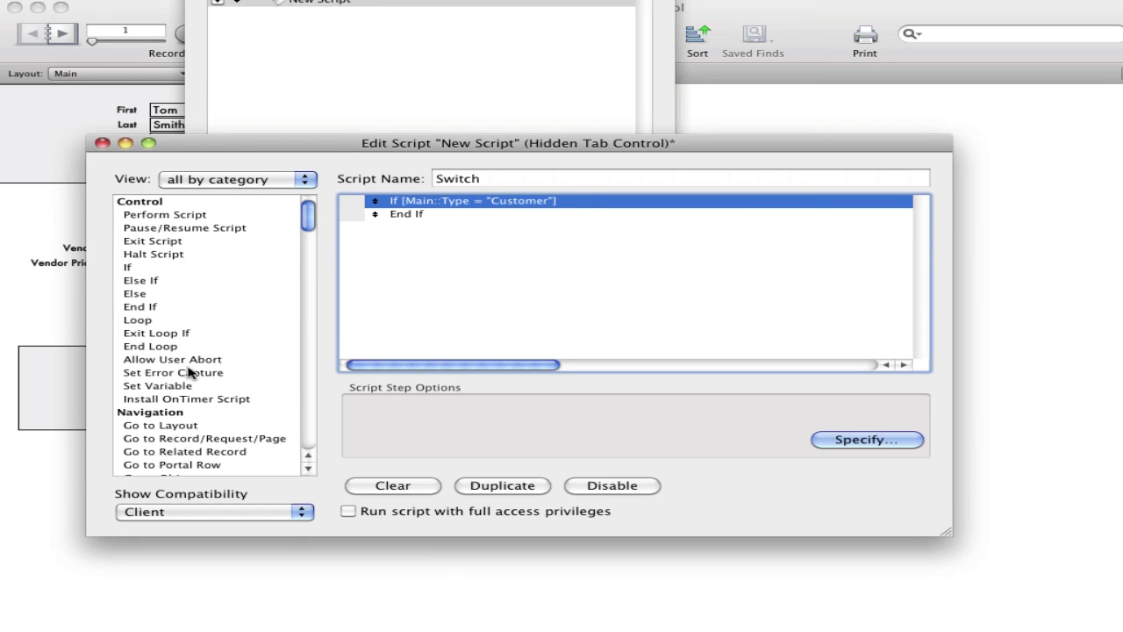
Add a Go to Object ["Customer"] step inside the If block
{"action": "left_click", "coordinate": [174, 425]}
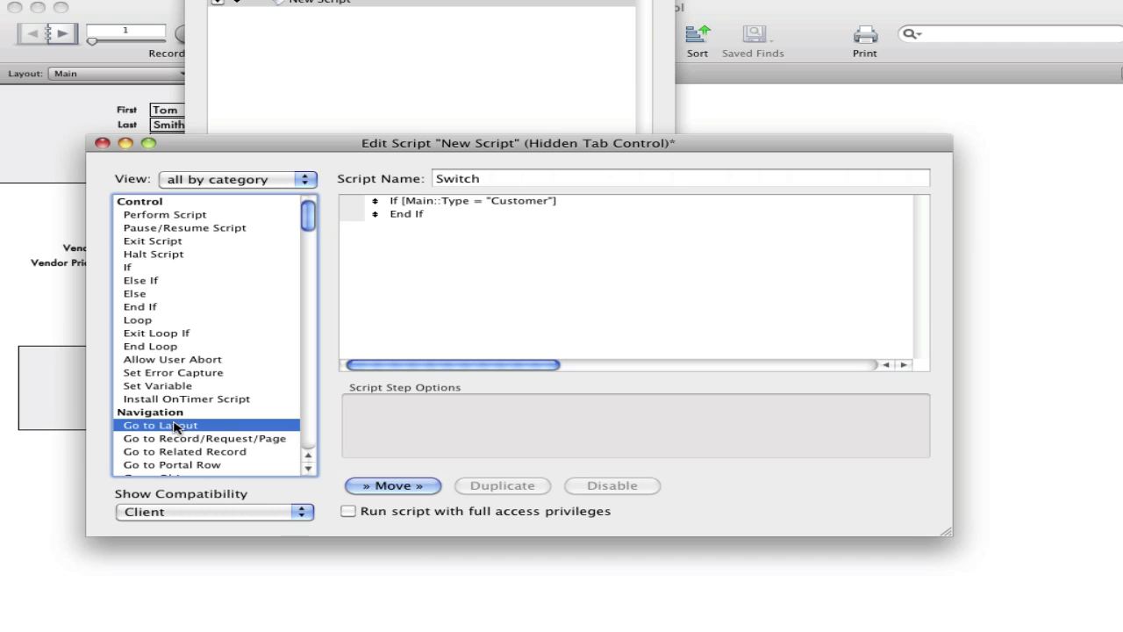
{"action": "key", "text": "Down"}
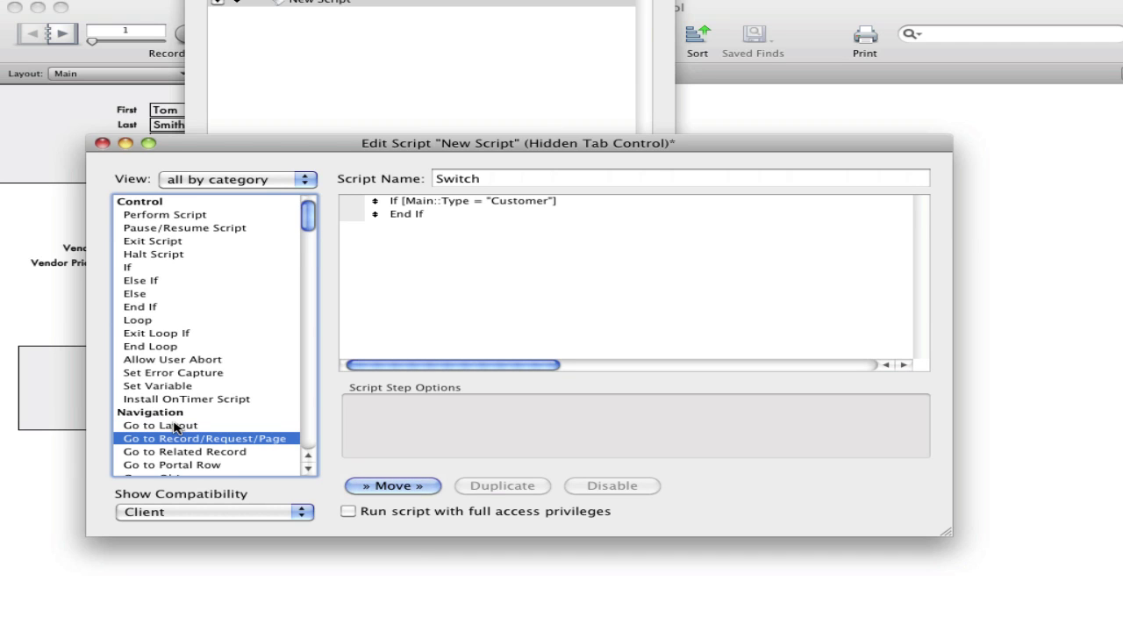
{"action": "scroll", "coordinate": [175, 428], "scroll_direction": "down", "scroll_amount": 4}
{"action": "double_click", "coordinate": [179, 324]}
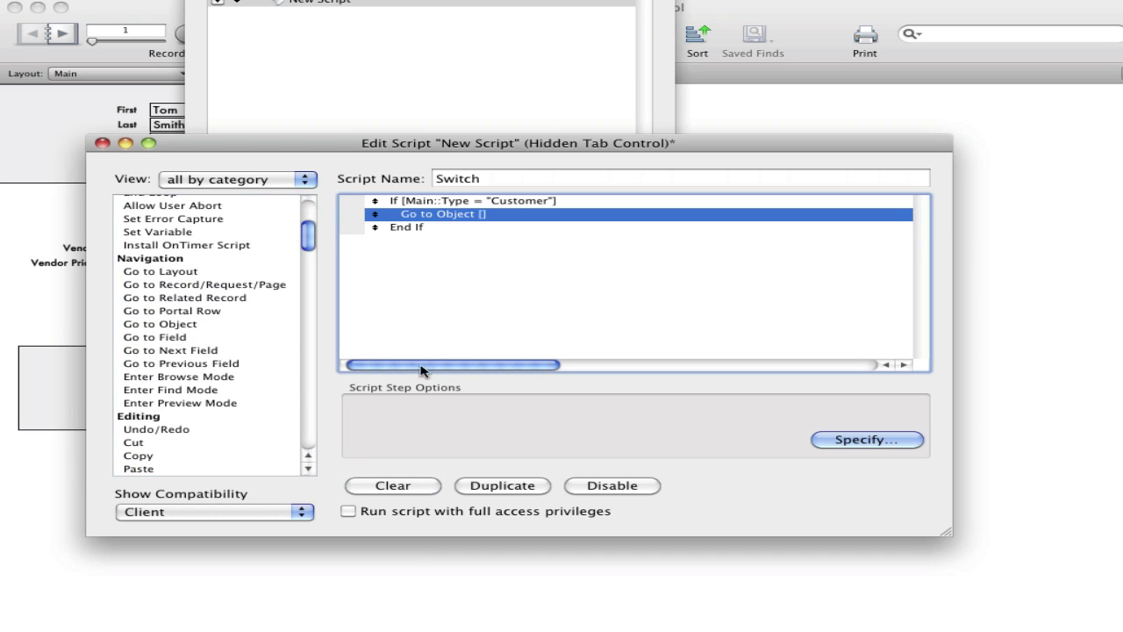
{"action": "left_click", "coordinate": [864, 440]}
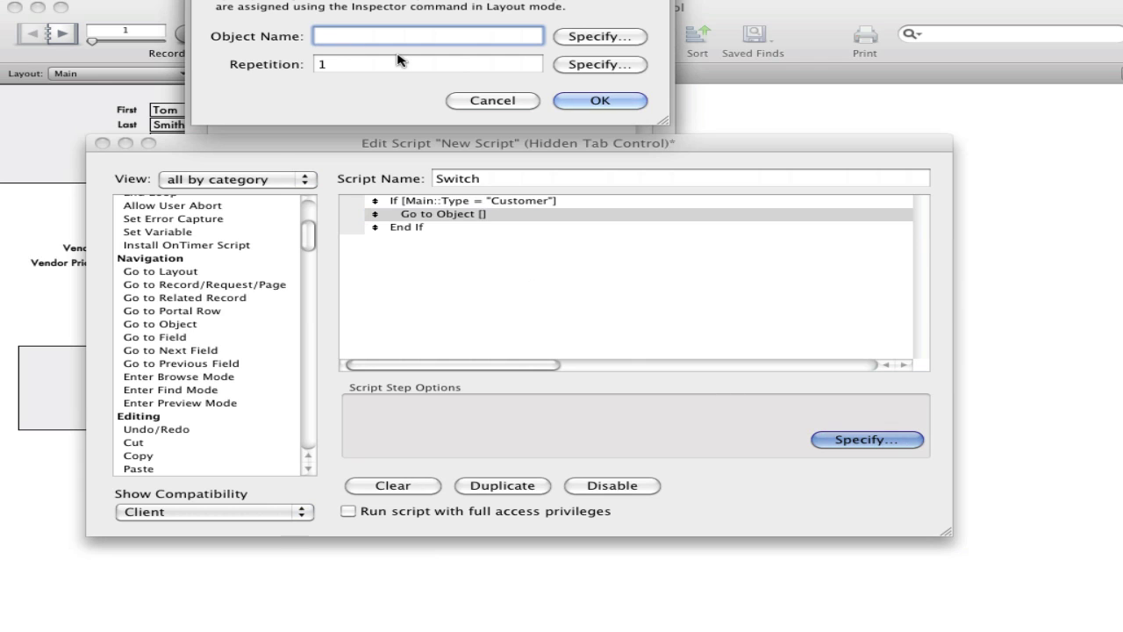
{"action": "type", "text": "Customer"}
{"action": "key", "text": "Return"}
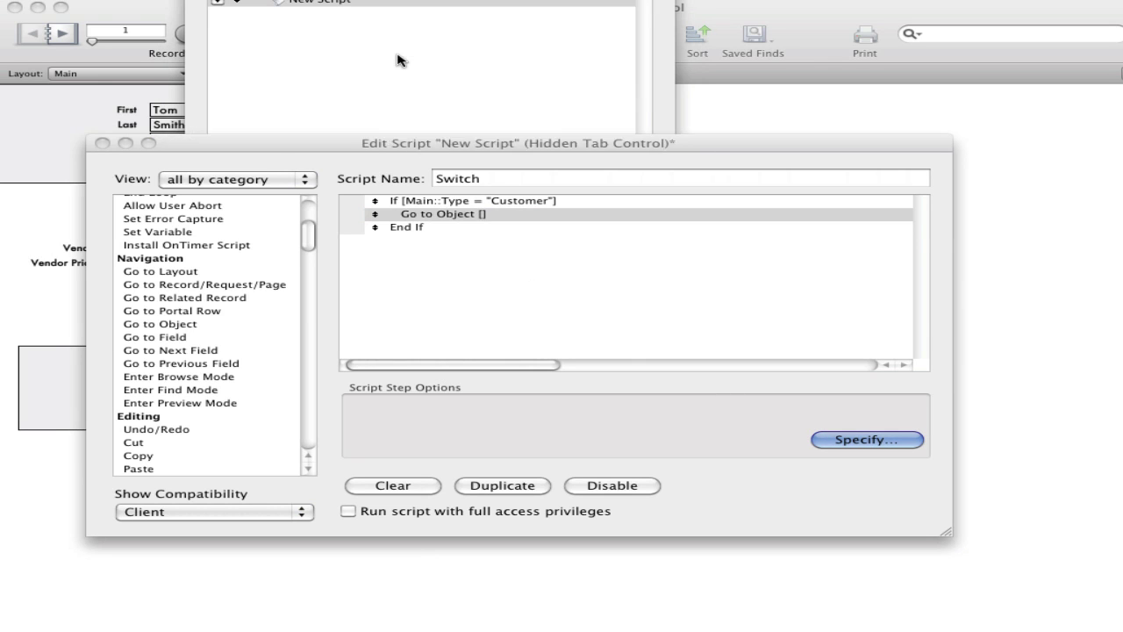
{"action": "scroll", "coordinate": [202, 263], "scroll_direction": "up", "scroll_amount": 4}
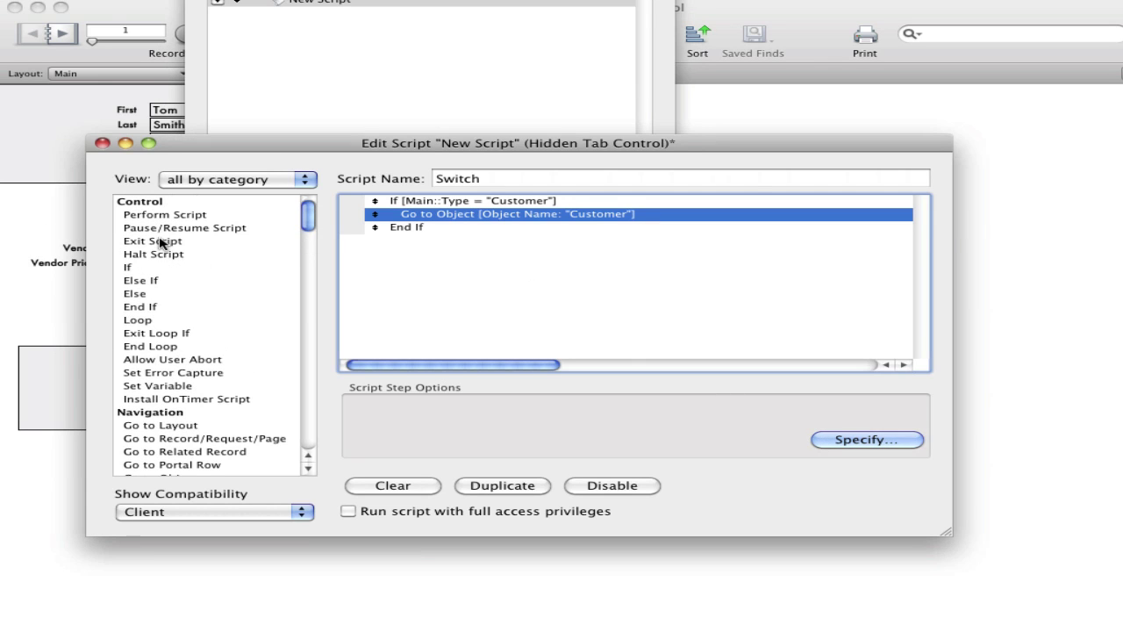
Insert an Else branch with a duplicated Go to Object step targeting "Vendor"
{"action": "left_click", "coordinate": [161, 242]}
{"action": "key", "text": "Down"}
{"action": "key", "text": "Down"}
{"action": "key", "text": "Down"}
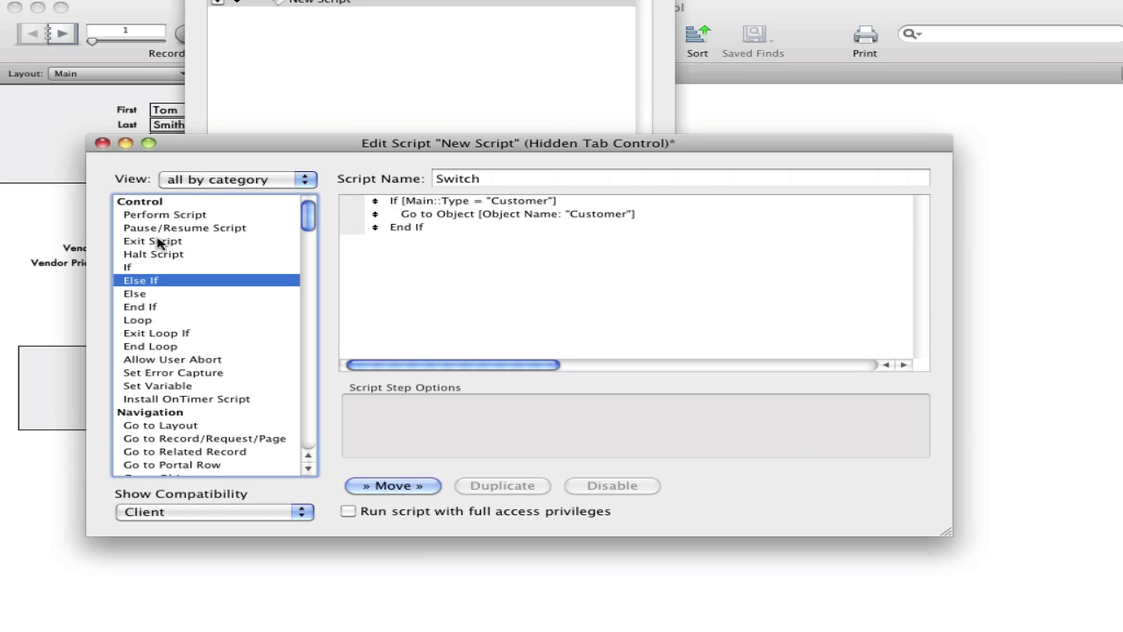
{"action": "double_click", "coordinate": [163, 297]}
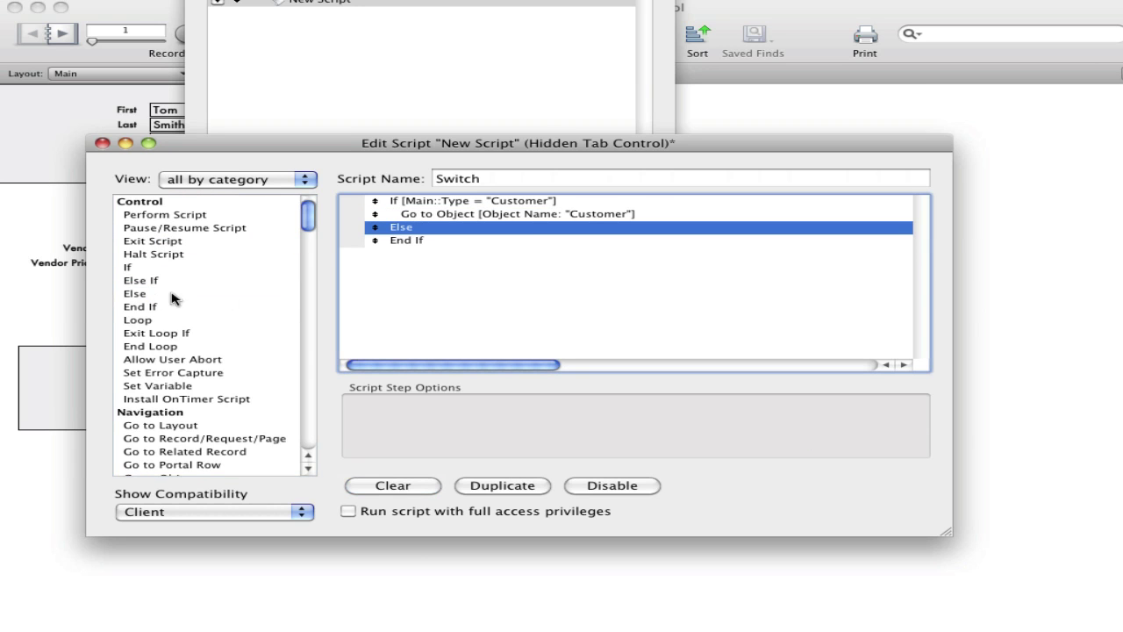
{"action": "left_click", "coordinate": [529, 216]}
{"action": "key", "text": "super+d"}
{"action": "key", "text": "super+Down"}
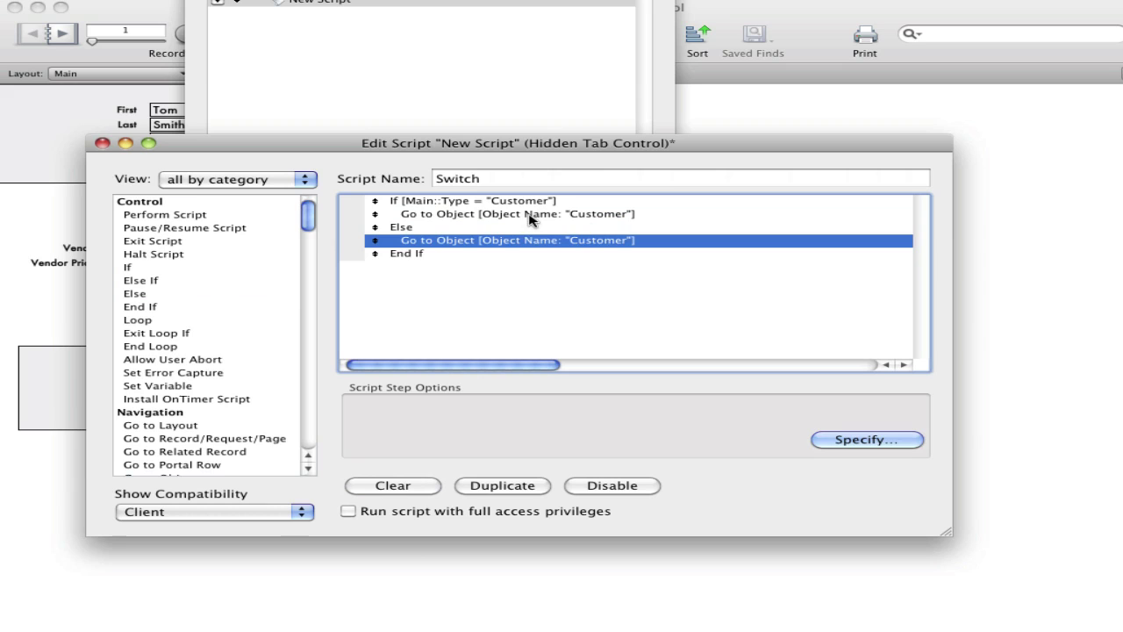
{"action": "left_click", "coordinate": [888, 443]}
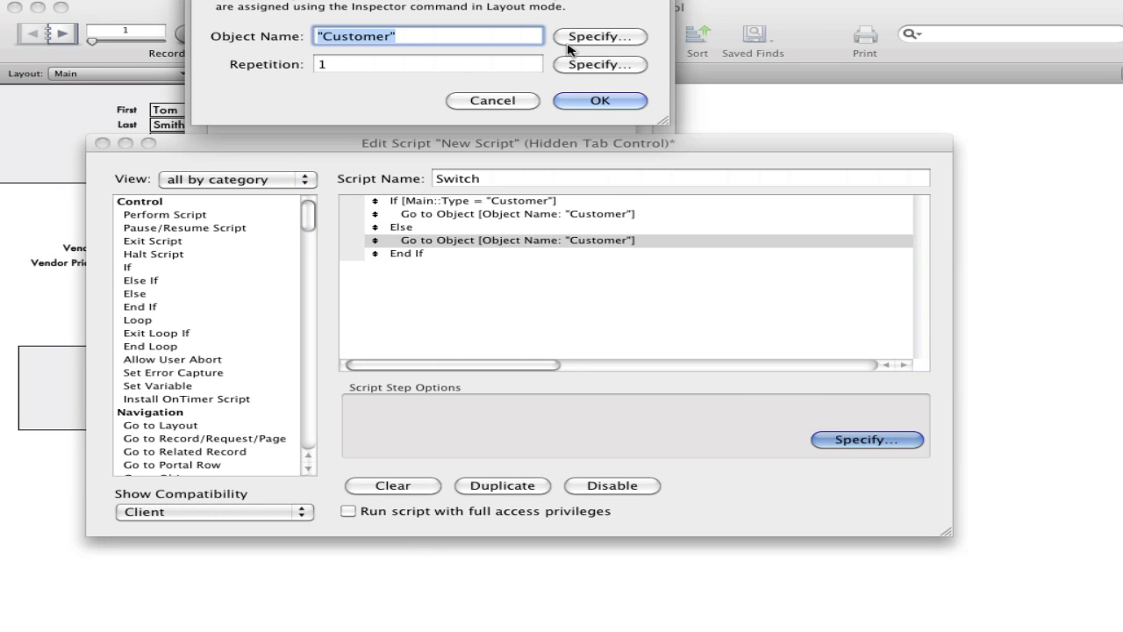
{"action": "type", "text": "Ven"}
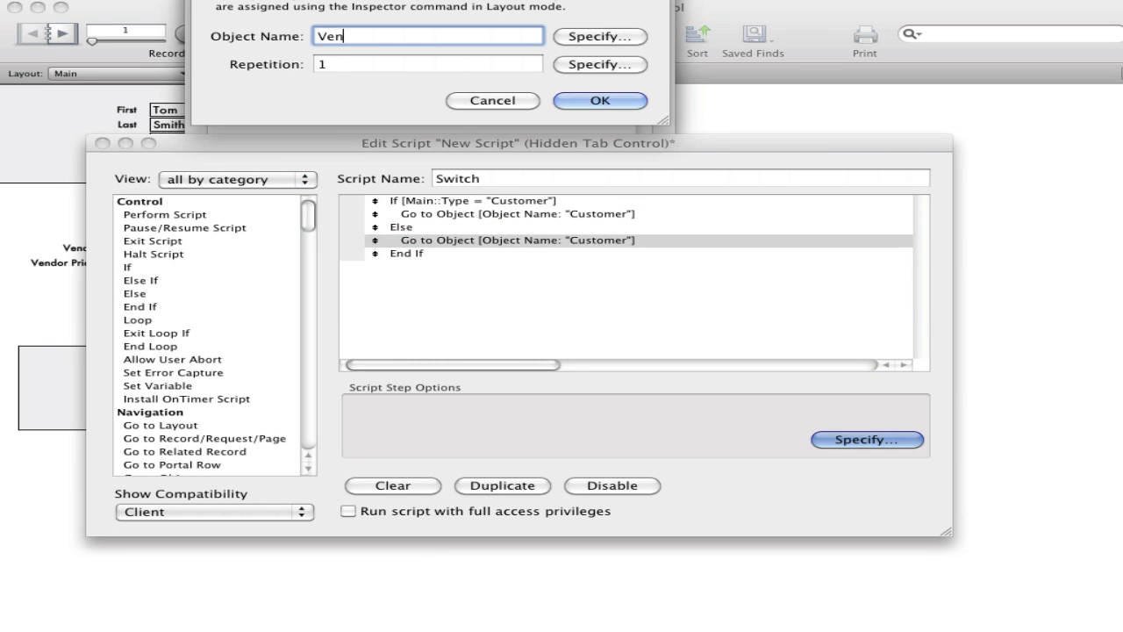
{"action": "type", "text": "dor"}
{"action": "key", "text": "Return"}
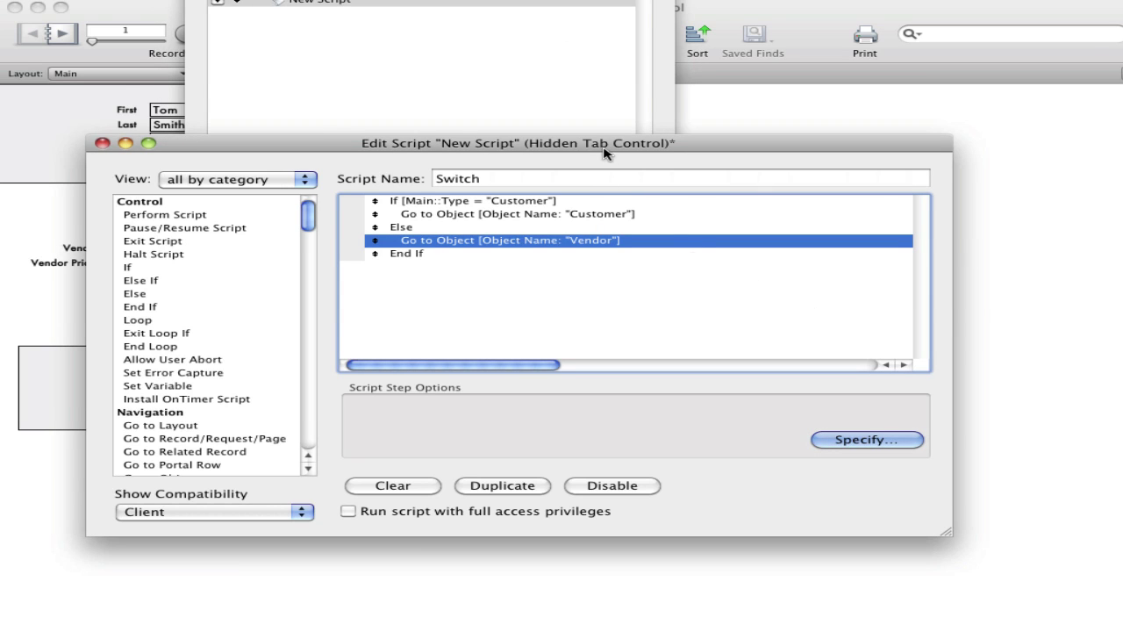
Save the Switch script and close the script editor
{"action": "left_click_drag", "start_coordinate": [603, 143], "coordinate": [606, 220]}
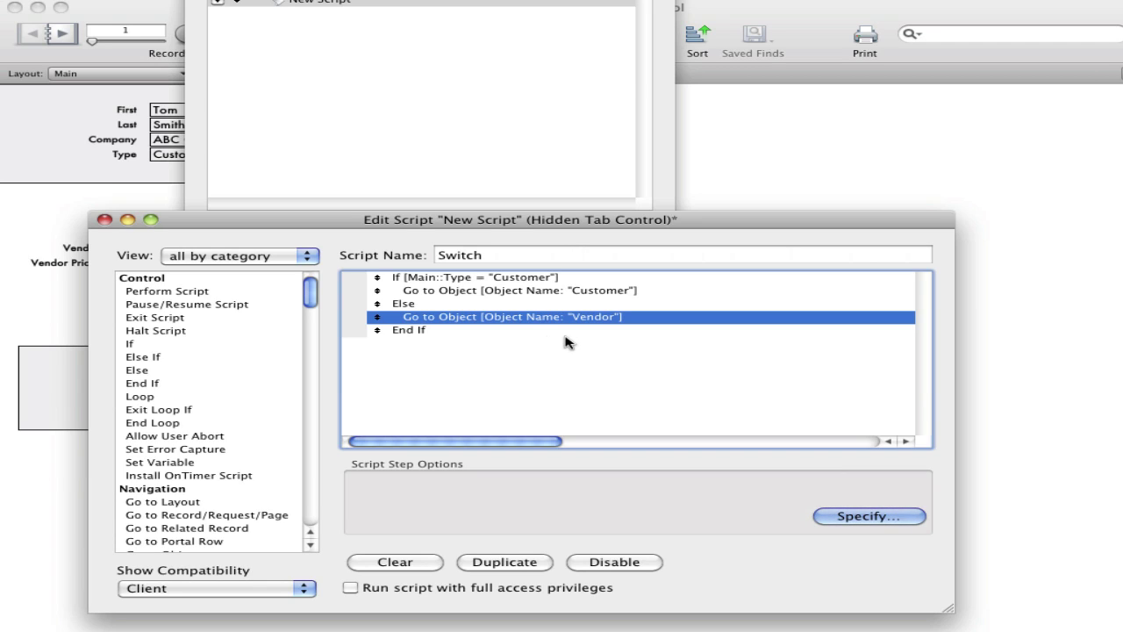
{"action": "key", "text": "super+s"}
{"action": "key", "text": "super+w"}
Close Manage Scripts and switch to Layout mode
{"action": "left_click", "coordinate": [471, 173]}
{"action": "key", "text": "super+w"}
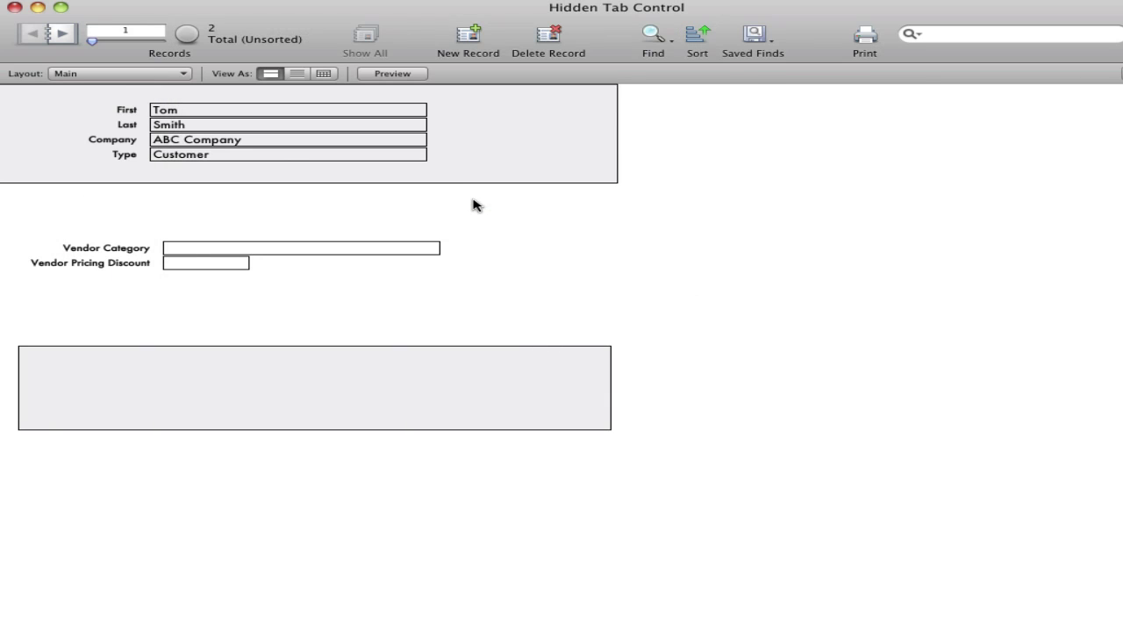
{"action": "key", "text": "super+l"}
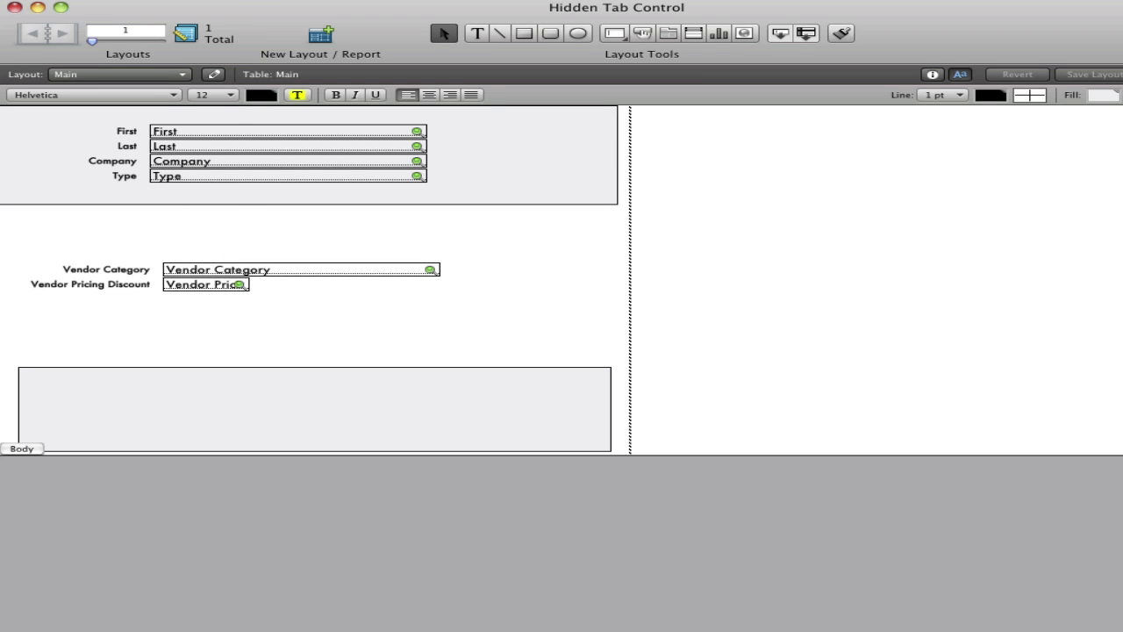
Set the Main layout's OnRecordLoad script trigger to run the Switch script
{"action": "key", "text": "super+shift+l"}
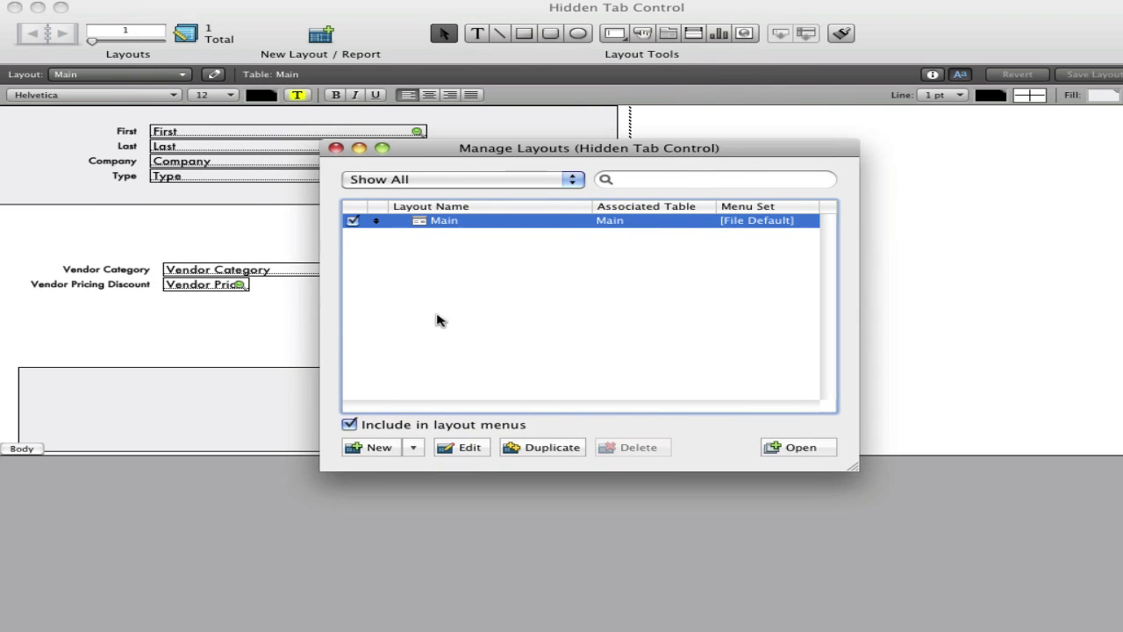
{"action": "left_click", "coordinate": [469, 447]}
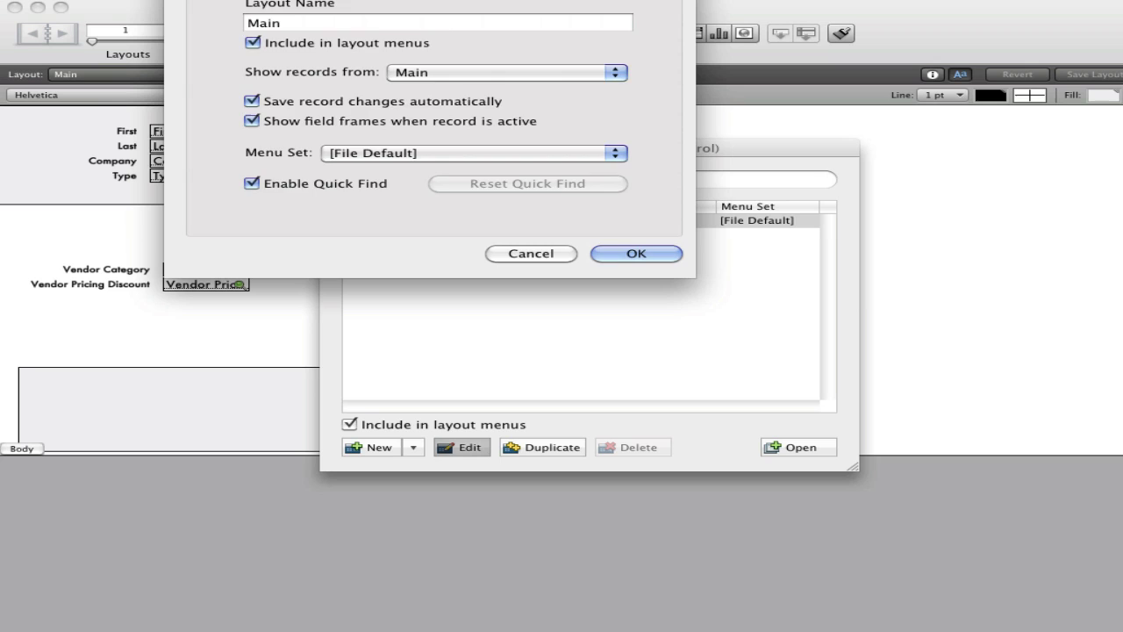
{"action": "left_click", "coordinate": [543, 0]}
{"action": "left_click_drag", "start_coordinate": [544, 0], "coordinate": [720, 118]}
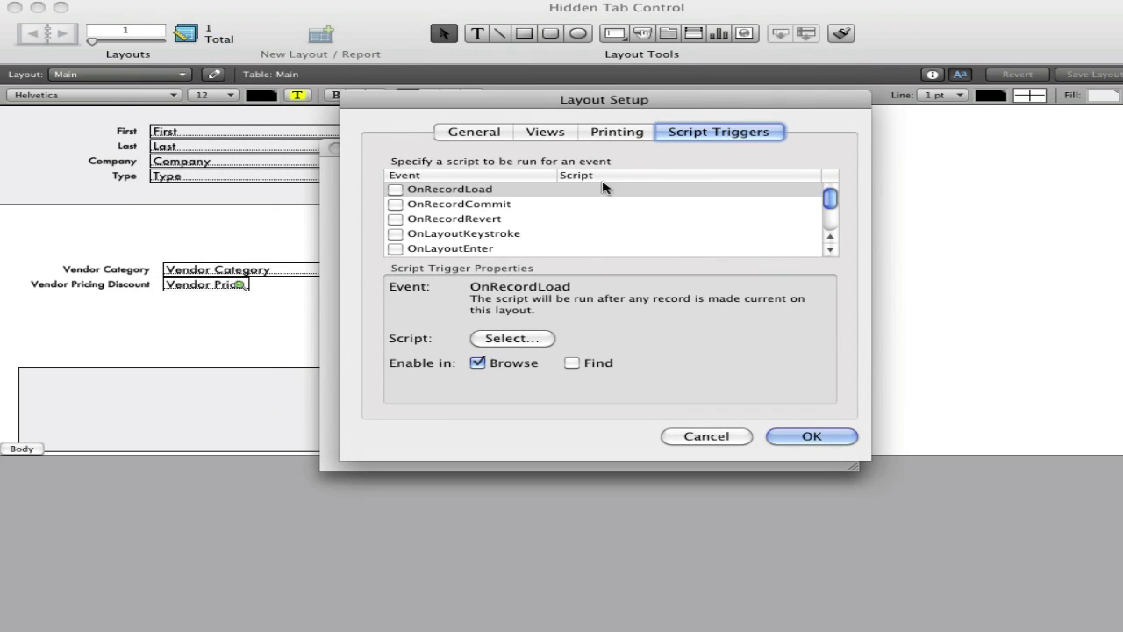
{"action": "left_click", "coordinate": [395, 190]}
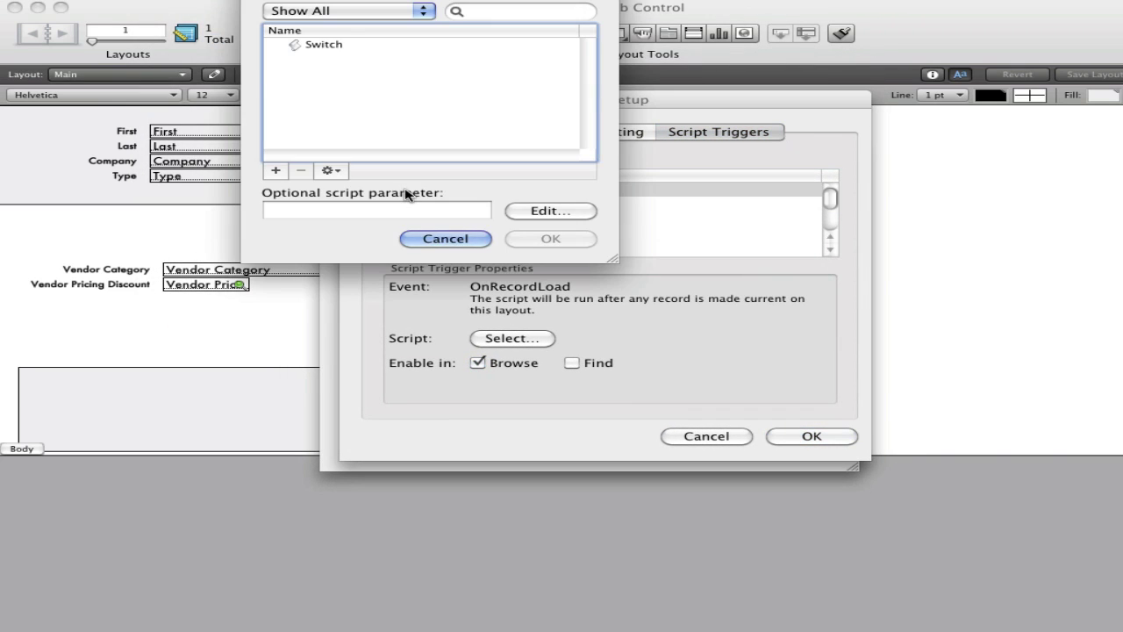
{"action": "left_click", "coordinate": [326, 48]}
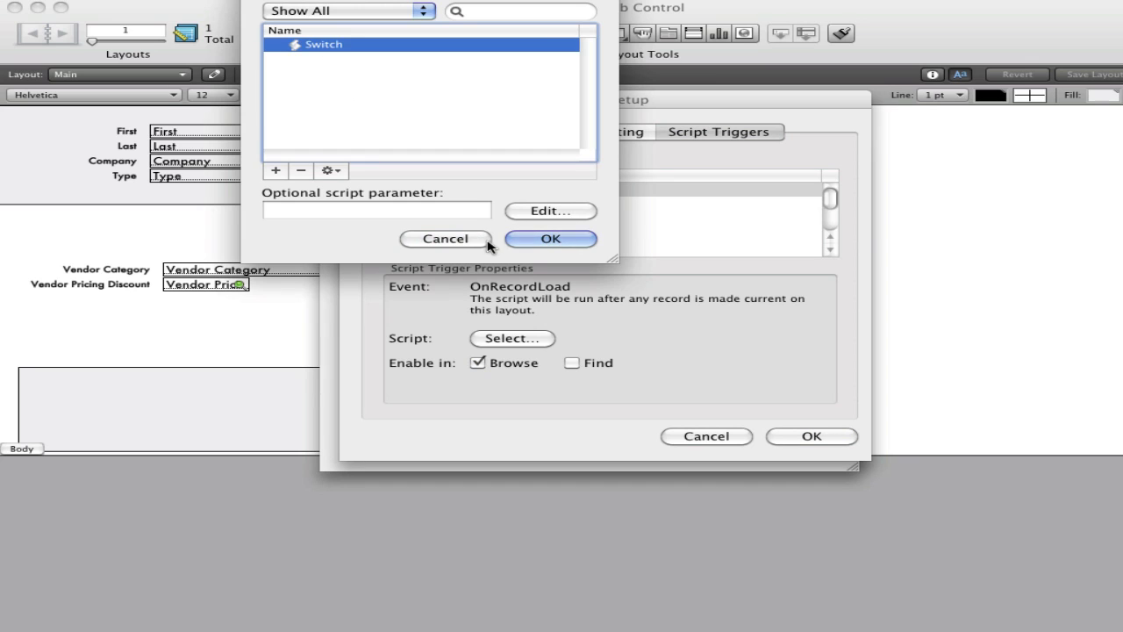
{"action": "left_click", "coordinate": [524, 240]}
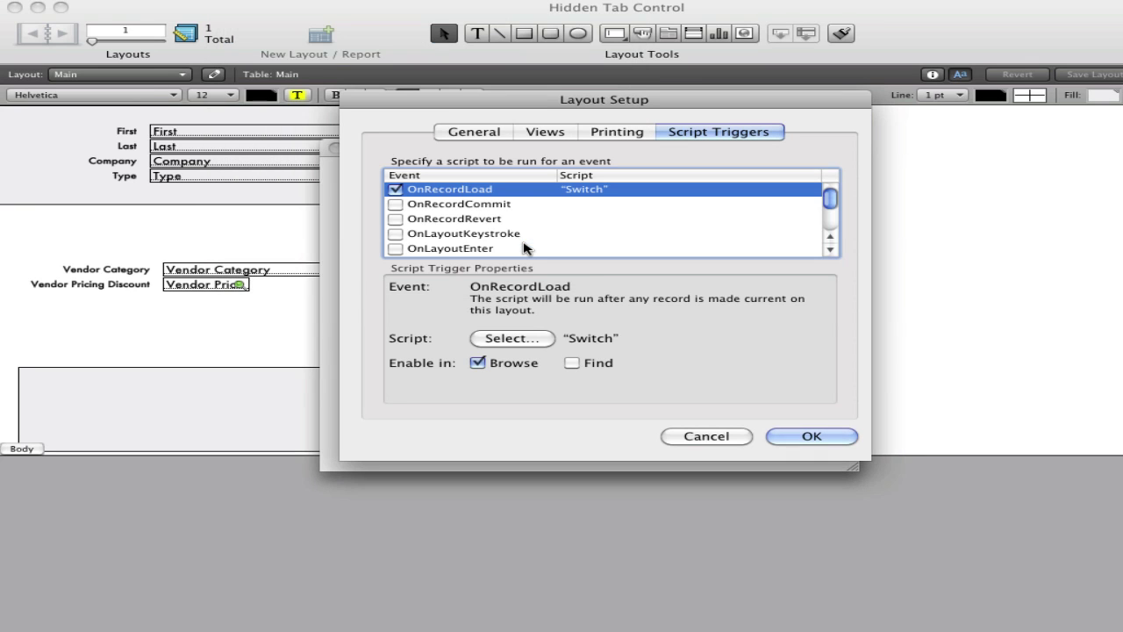
{"action": "left_click", "coordinate": [813, 435]}
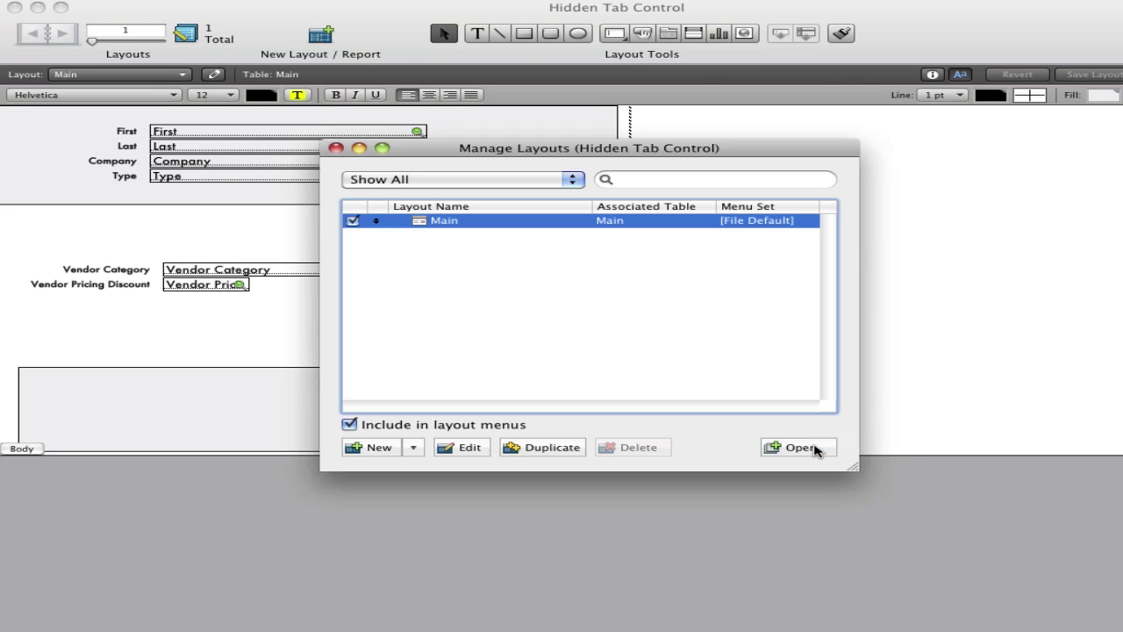
{"action": "left_click", "coordinate": [804, 448]}
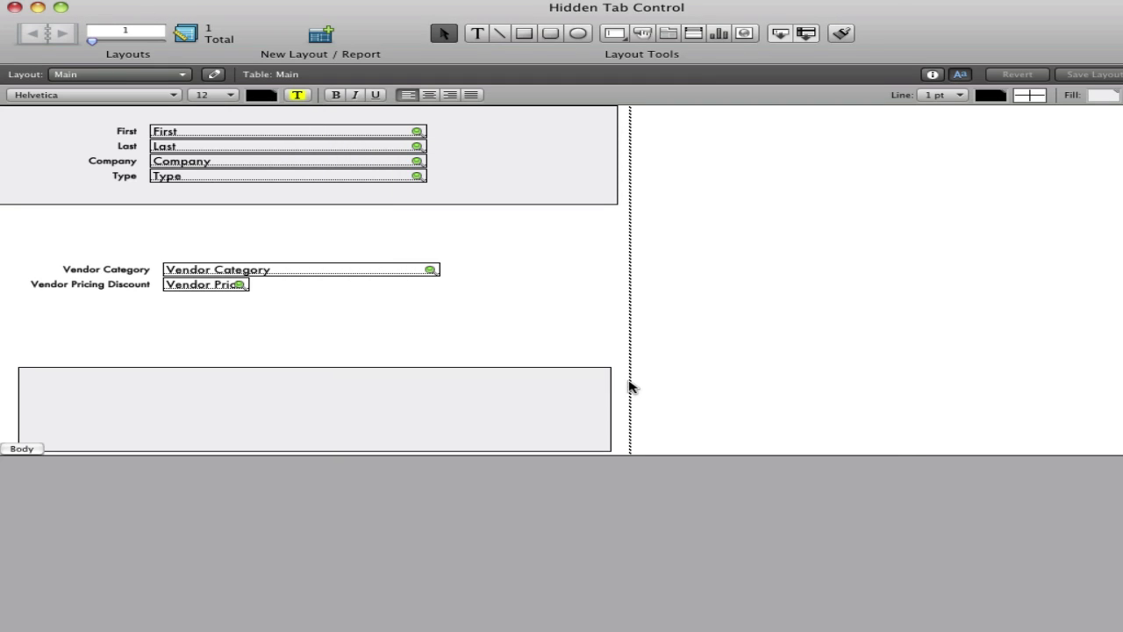
In Browse mode, flip between records to check Customer shows Notes and Vendor shows vendor fields
{"action": "key", "text": "super+b"}
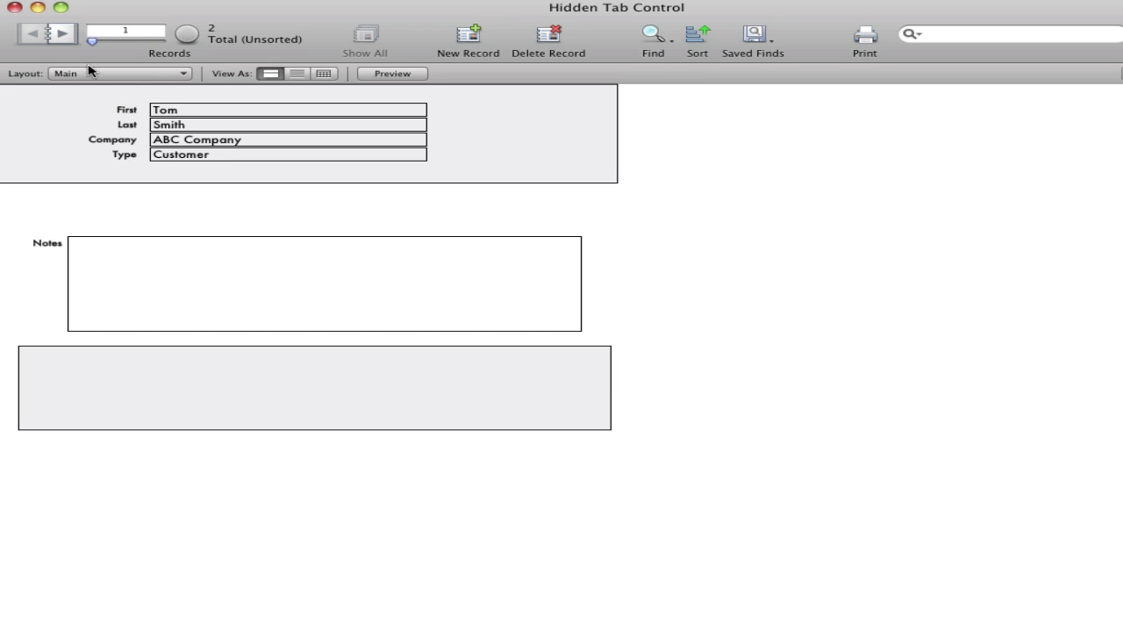
{"action": "left_click", "coordinate": [63, 34]}
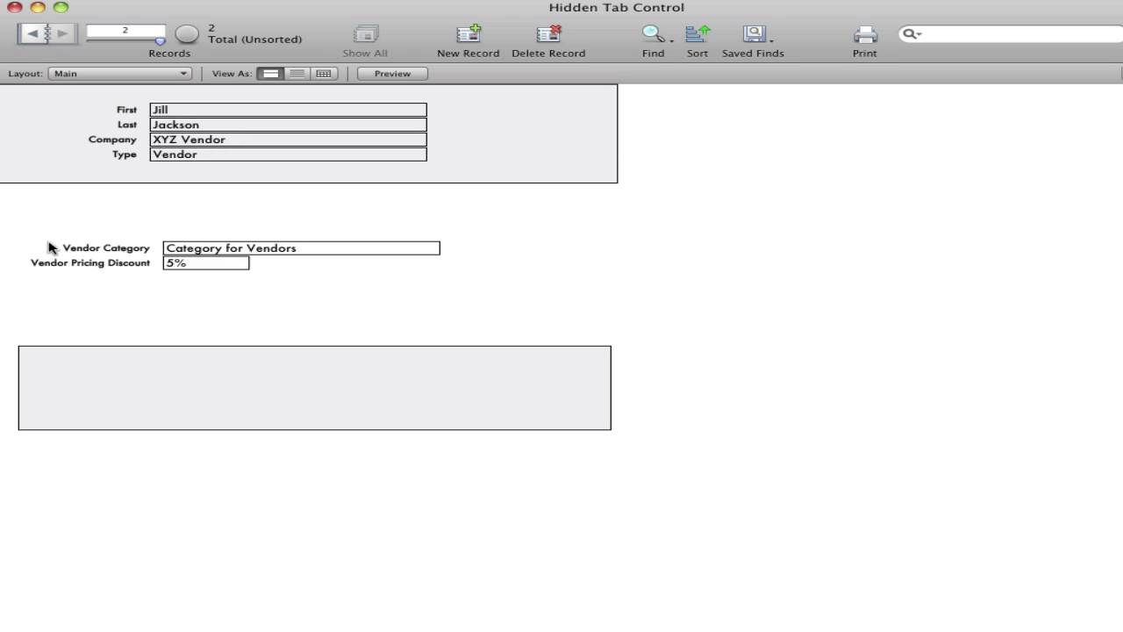
{"action": "left_click", "coordinate": [33, 34]}
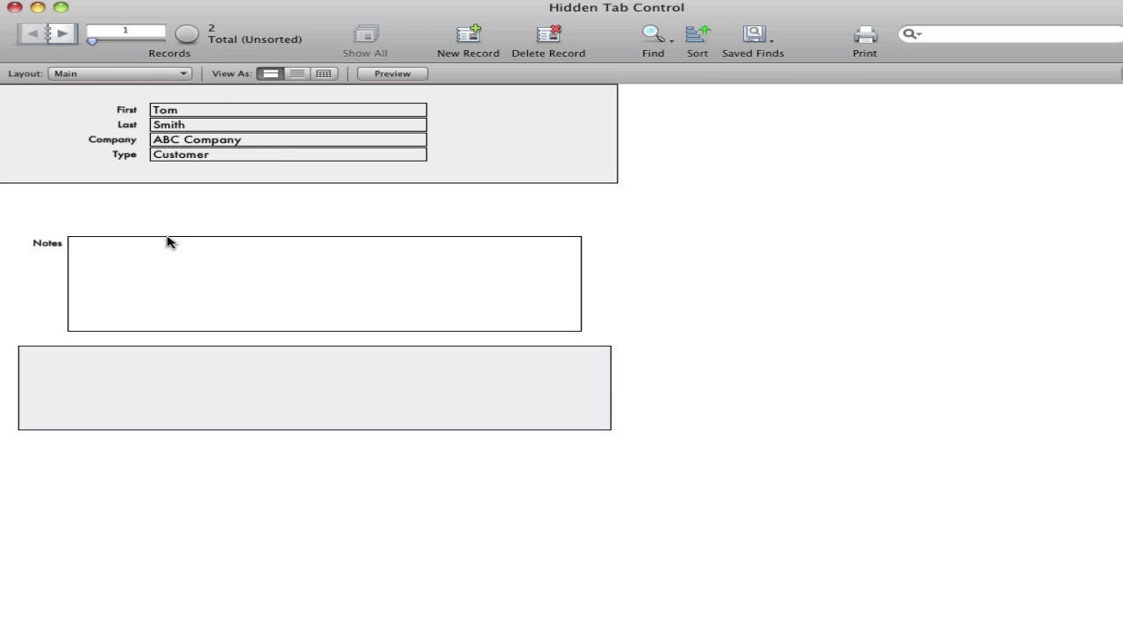
{"action": "left_click", "coordinate": [61, 34]}
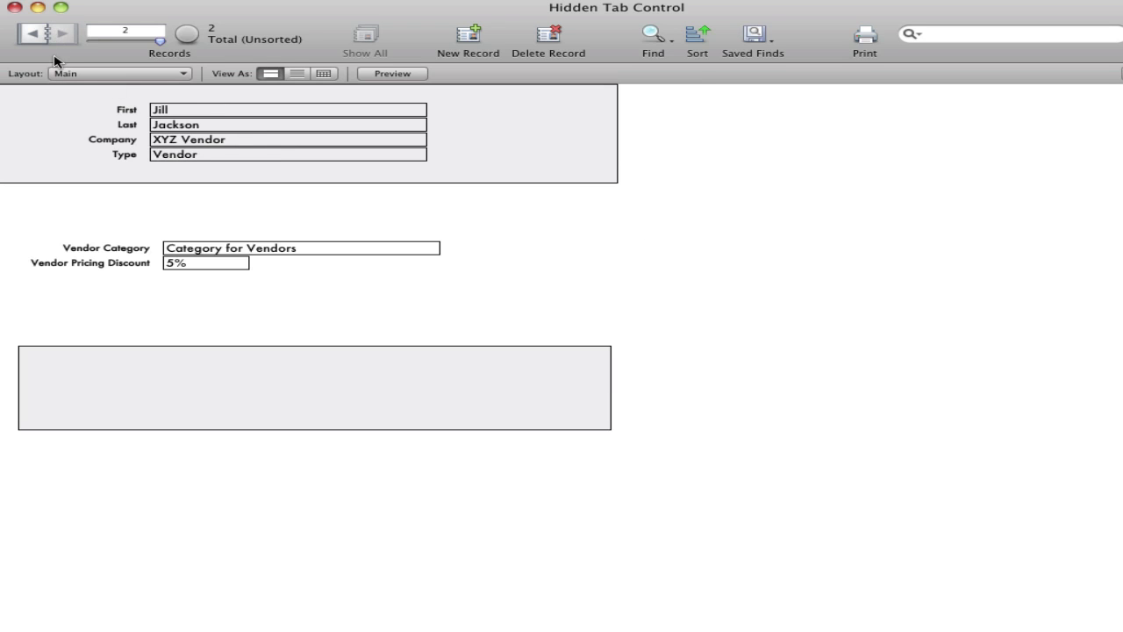